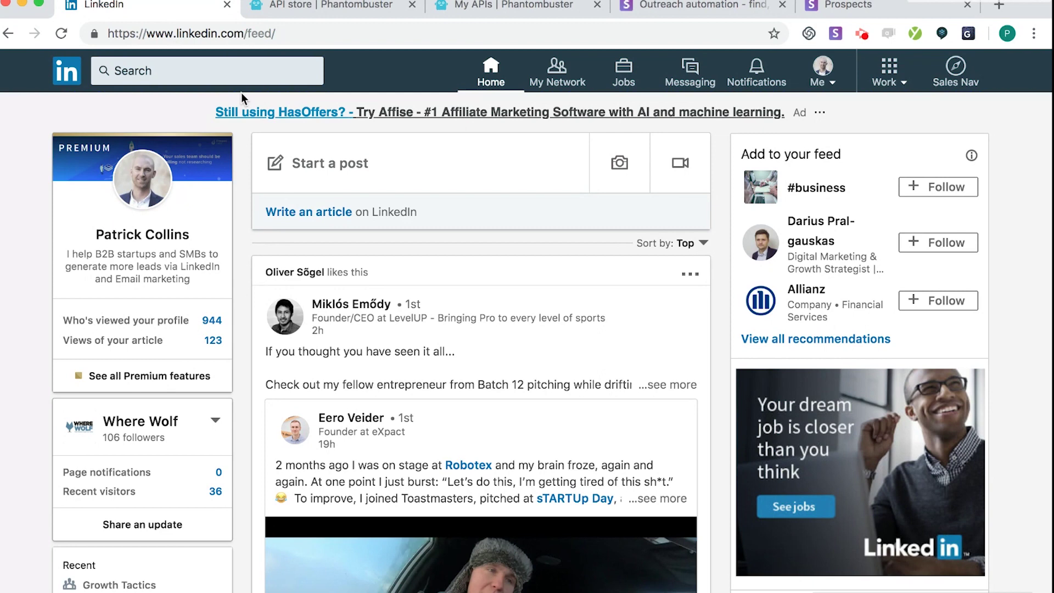
Step: Search LinkedIn for 'growth hacking', filter to Groups, and open Growth Hacking Tactics New York
left_click(200, 71)
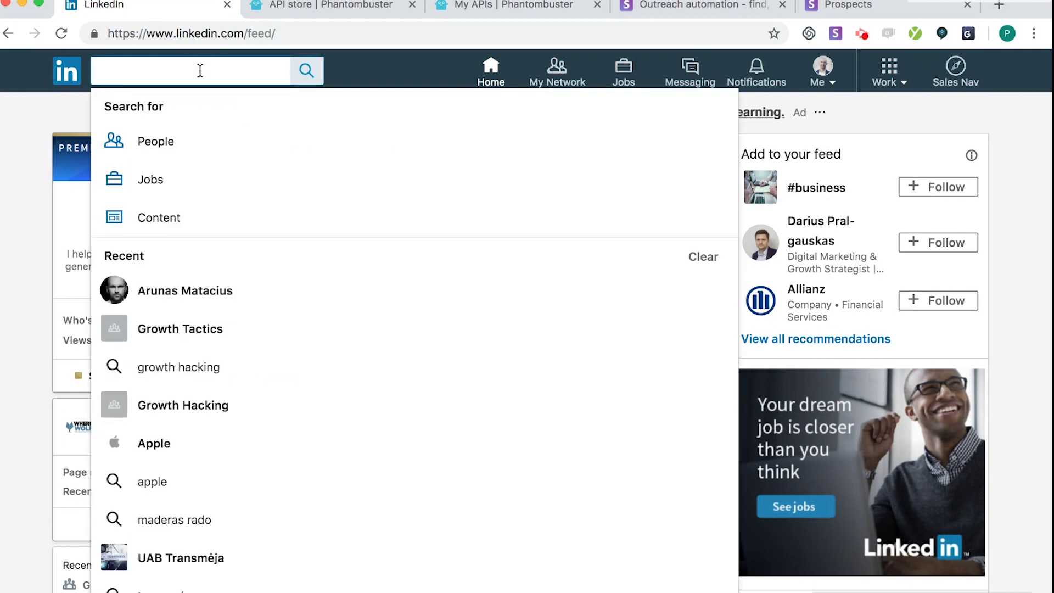
type("growth hacking")
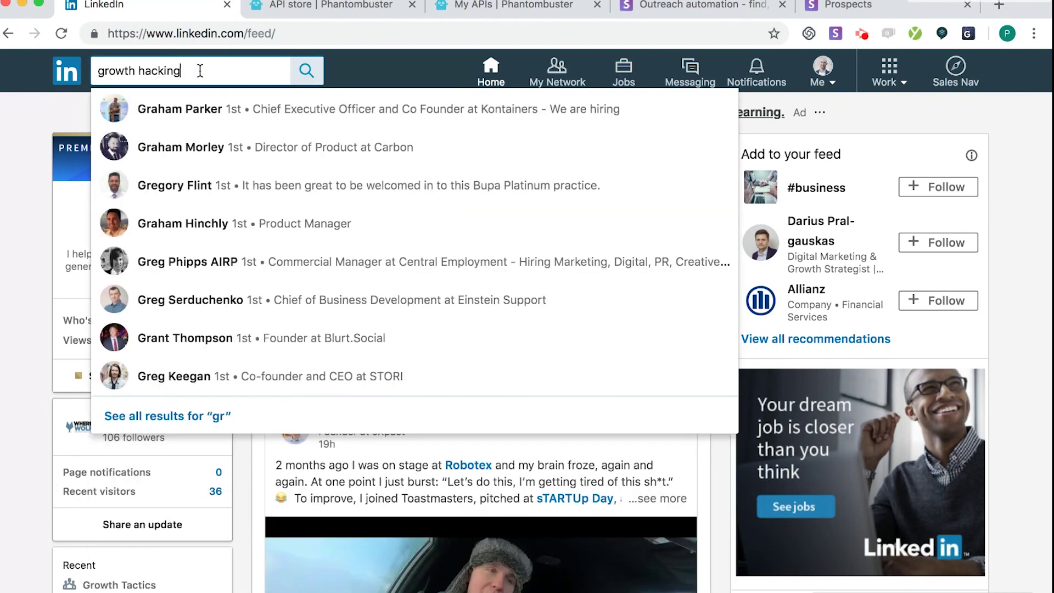
key("Return")
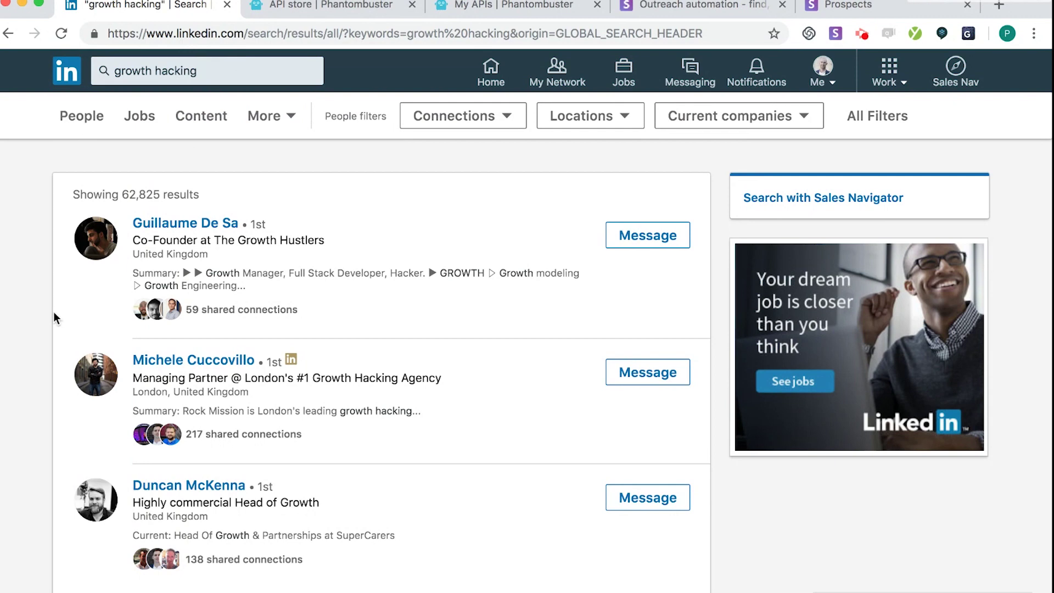
left_click(290, 117)
left_click(275, 210)
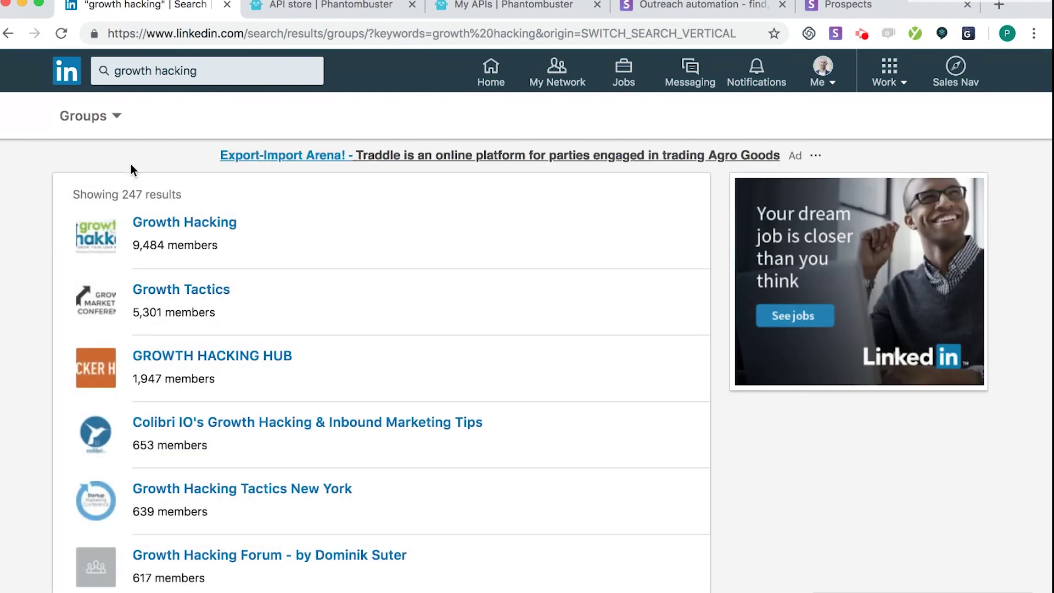
scroll(28, 418, "down", 5)
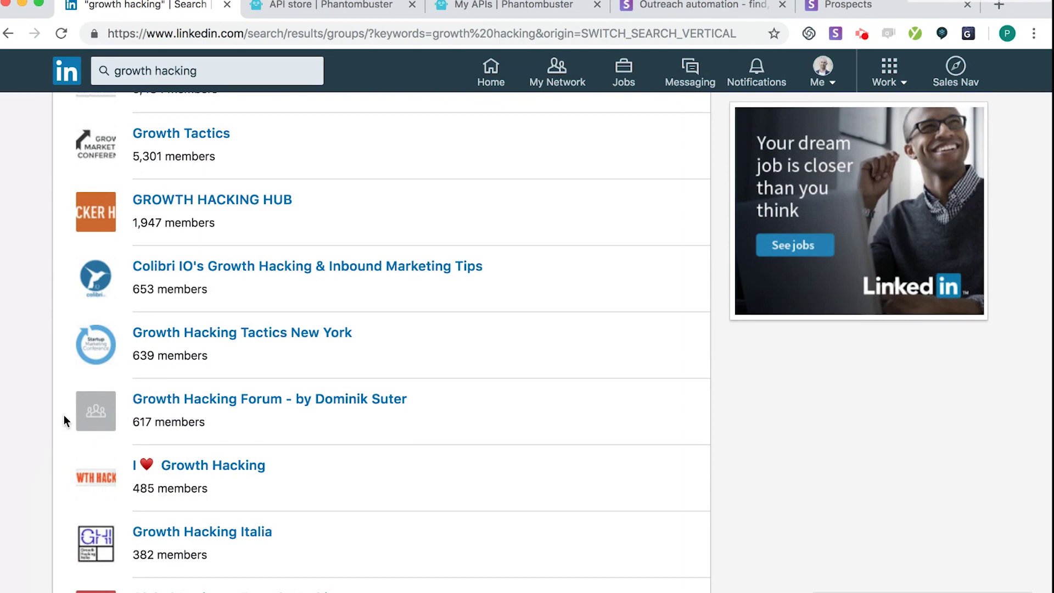
left_click(206, 333)
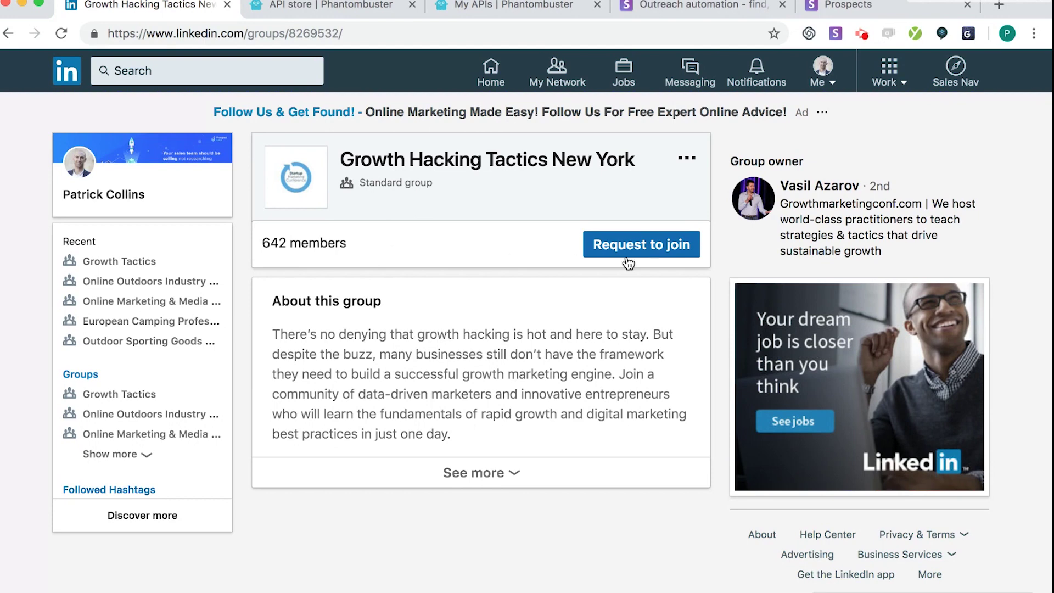
Step: Request to join Growth Hacking Tactics New York and dismiss the confirmation toast
left_click(653, 252)
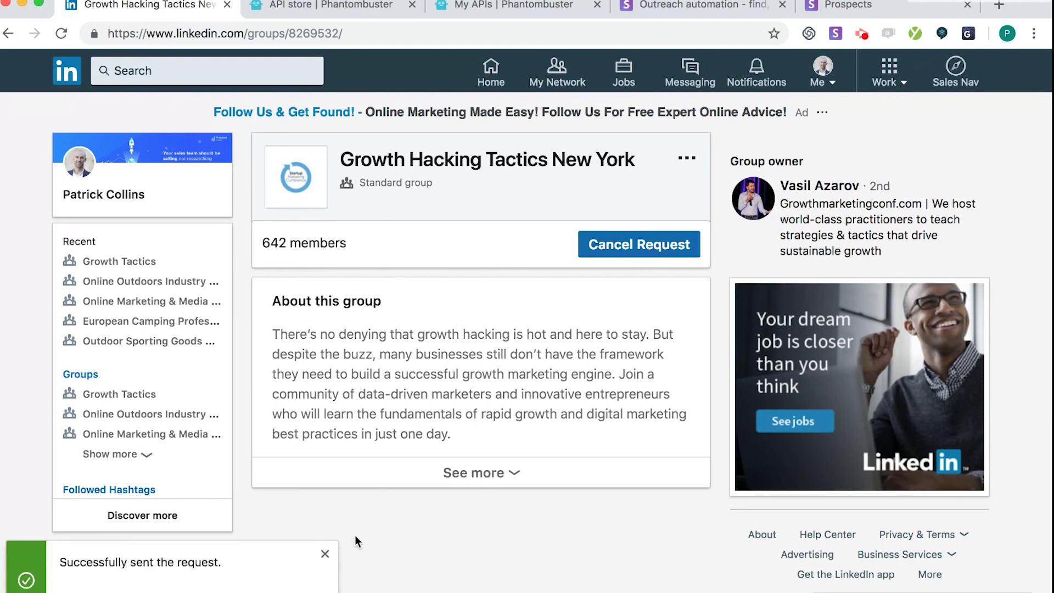
left_click(329, 556)
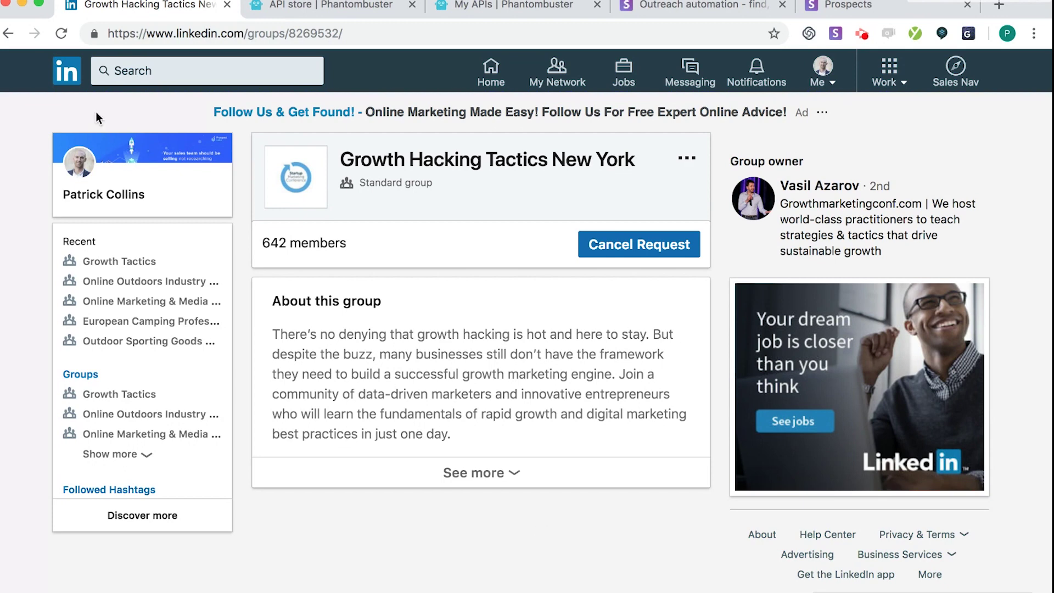
Step: Go from the home feed to your groups list and open Online Marketing & Media Advertising
left_click(70, 80)
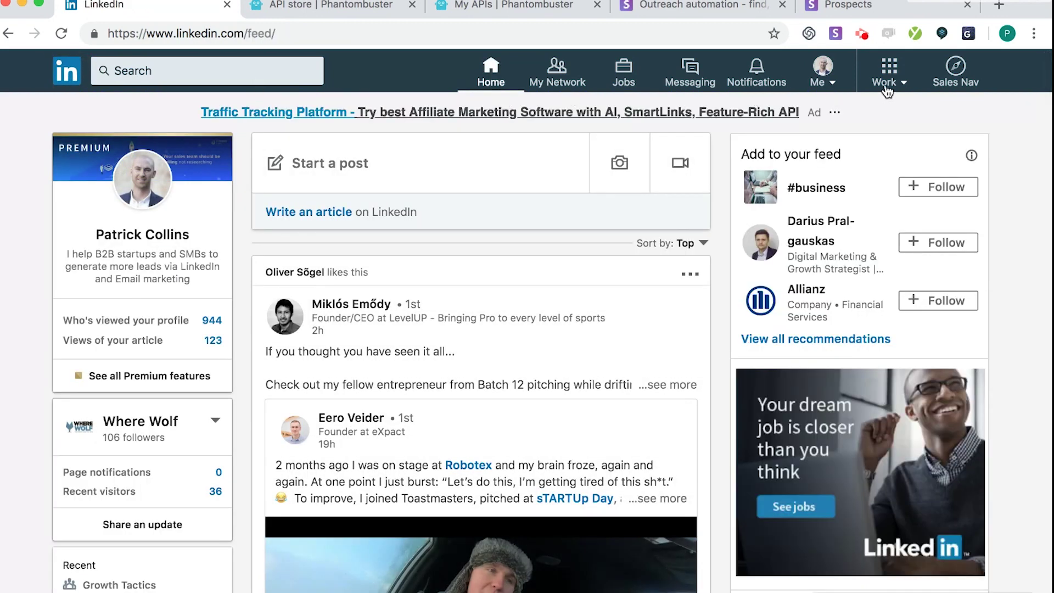
left_click(887, 88)
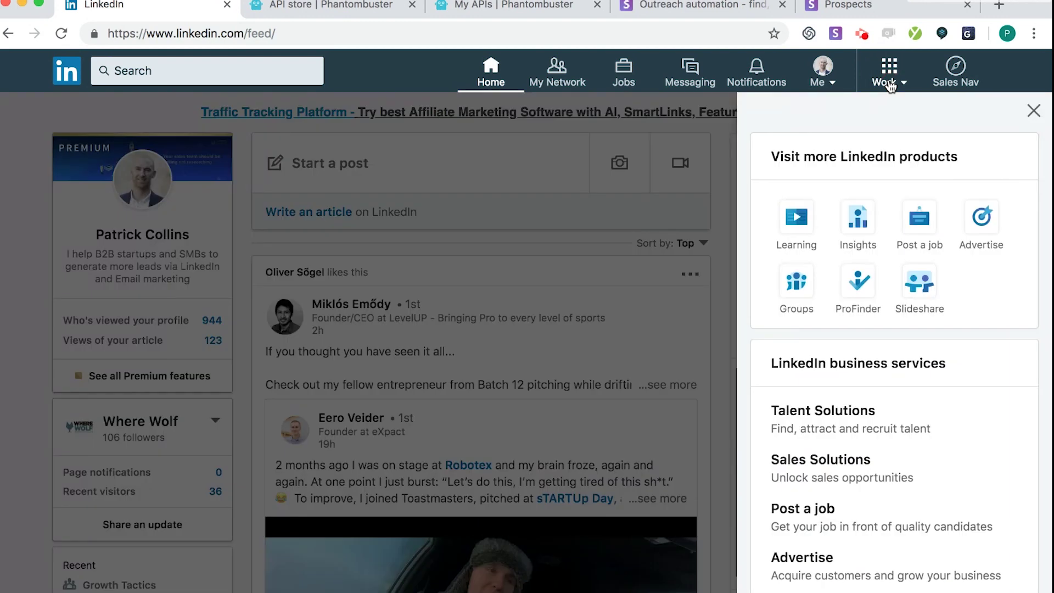
left_click(814, 295)
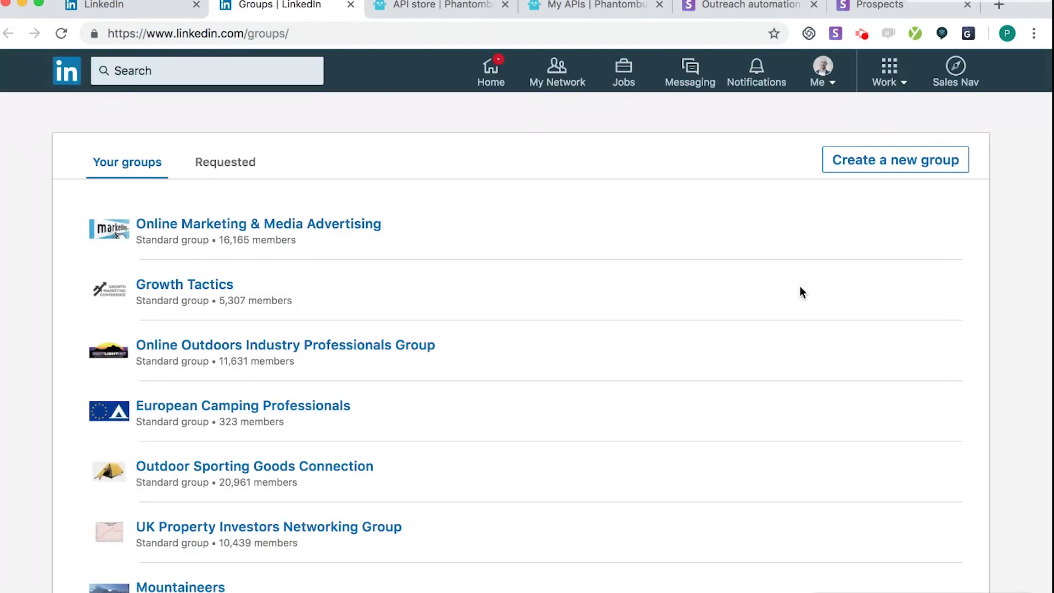
left_click(213, 225)
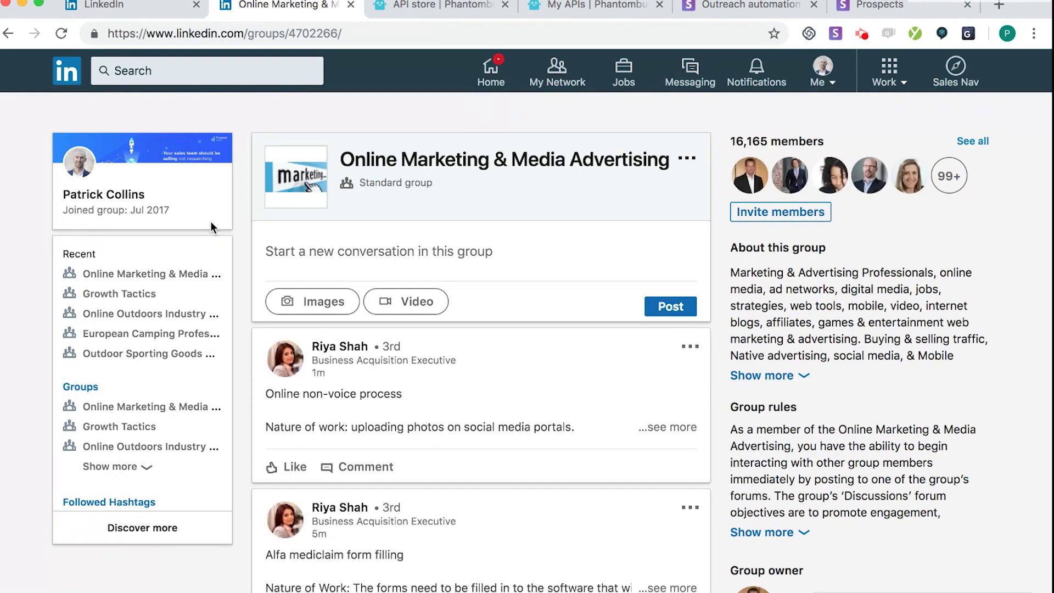
Step: Select and copy the group page's URL from the address bar
left_click(193, 33)
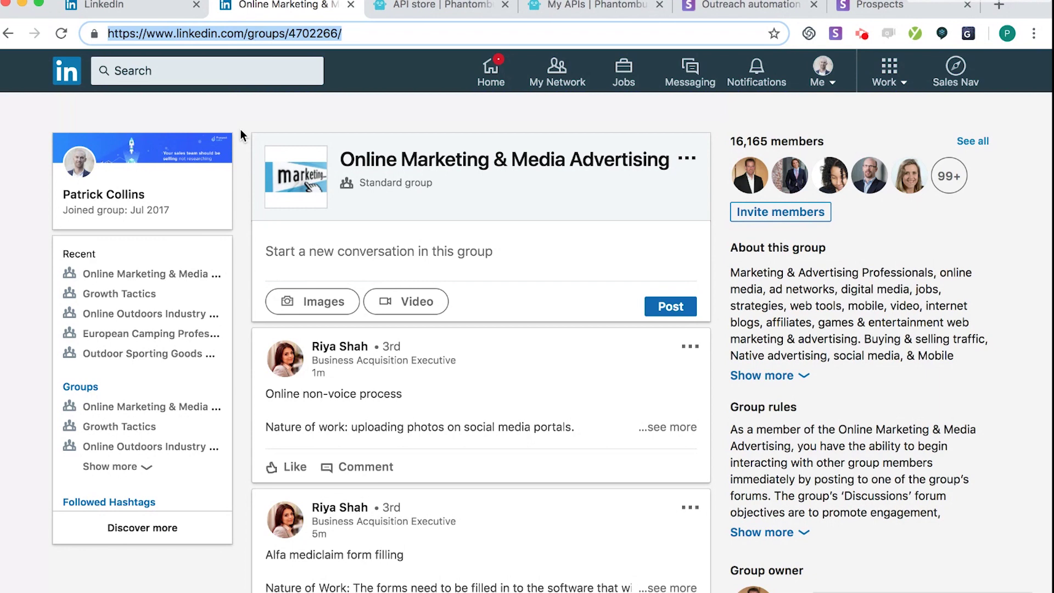
left_click(249, 110)
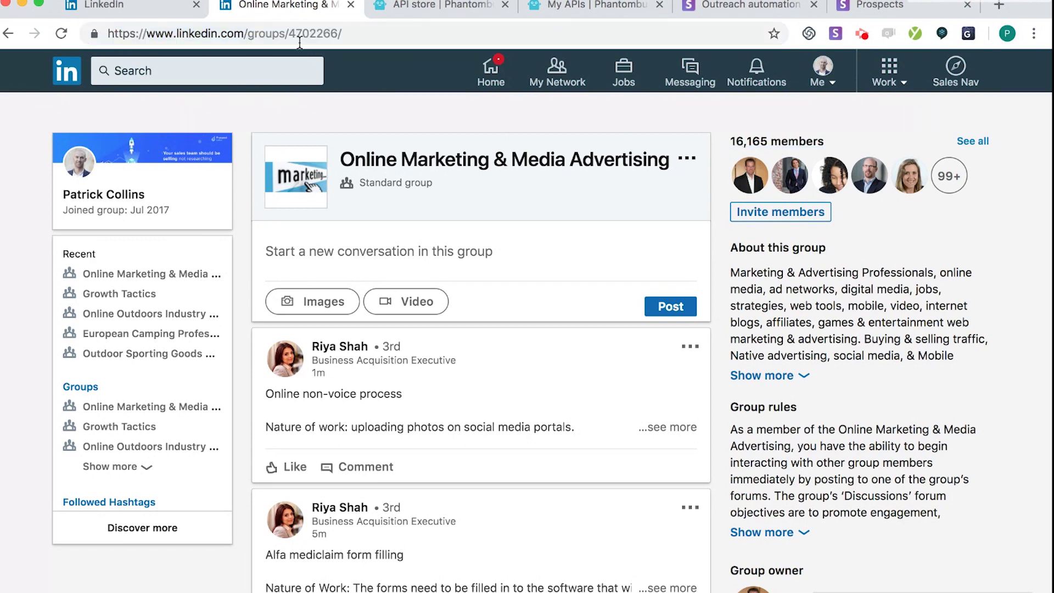
key("super+l")
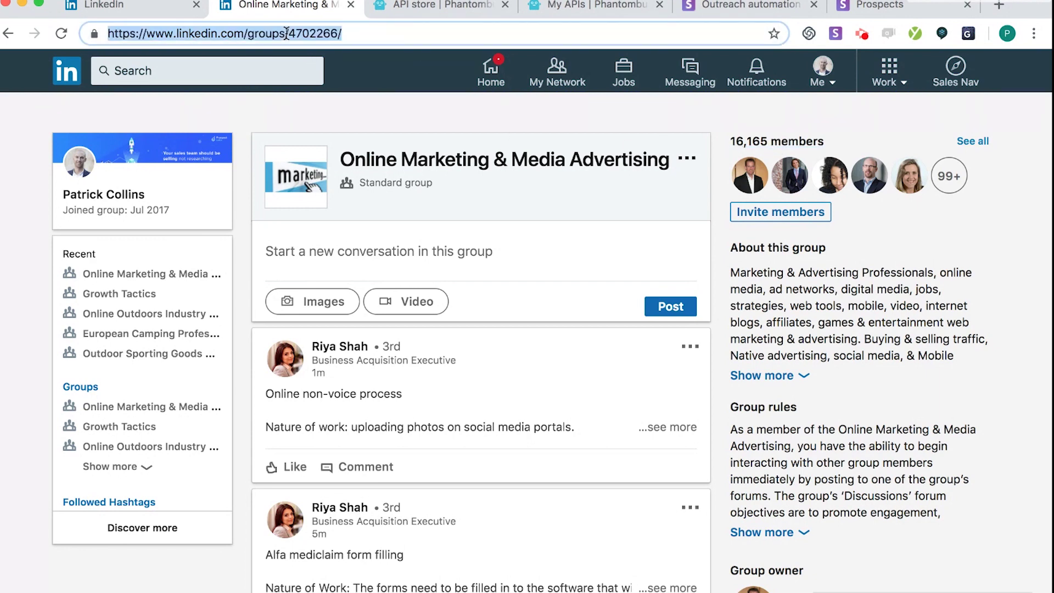
left_click(378, 113)
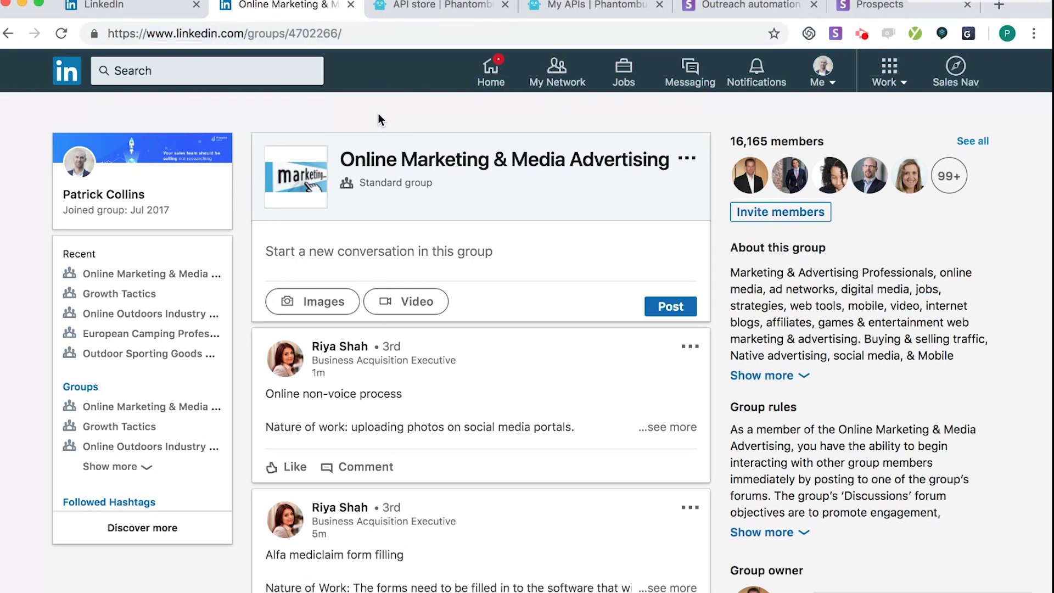
Step: Scroll the Phantombuster API store to the LinkedIn row and open the LinkedIn Group Members scraper
left_click(426, 8)
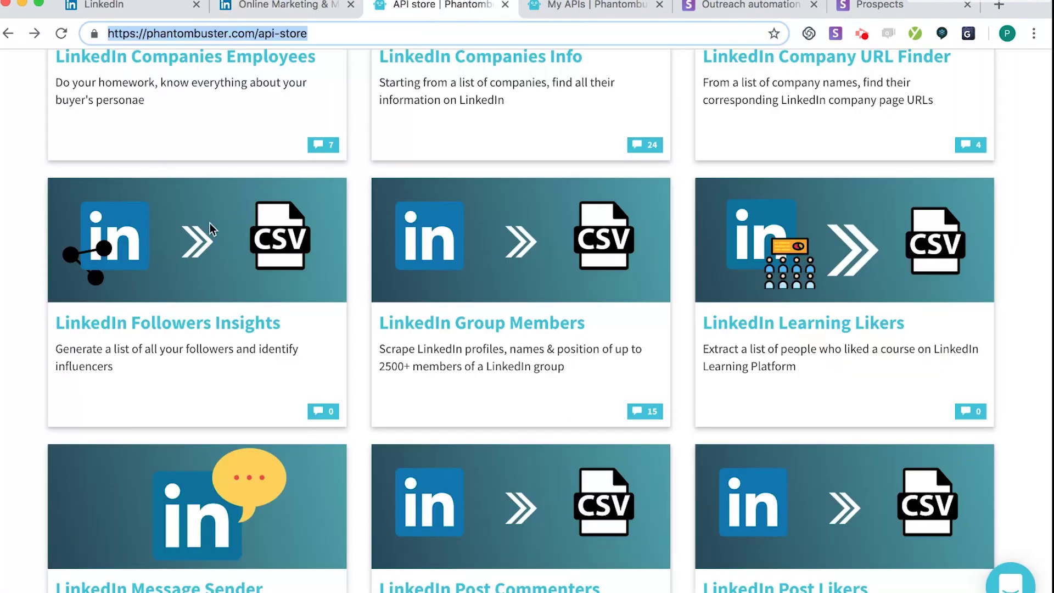
scroll(42, 290, "up", 15)
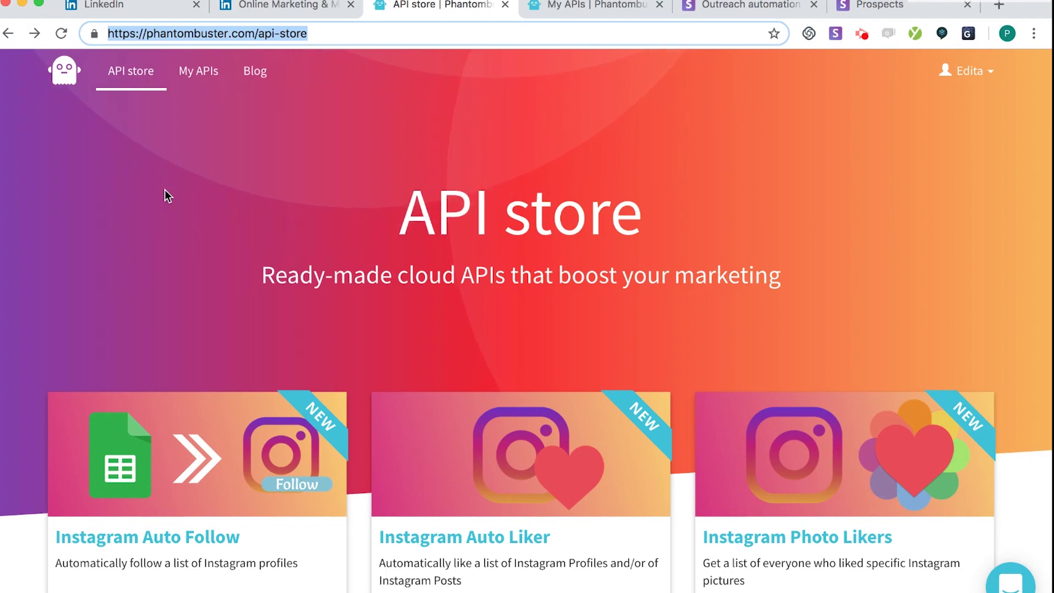
scroll(47, 290, "down", 3)
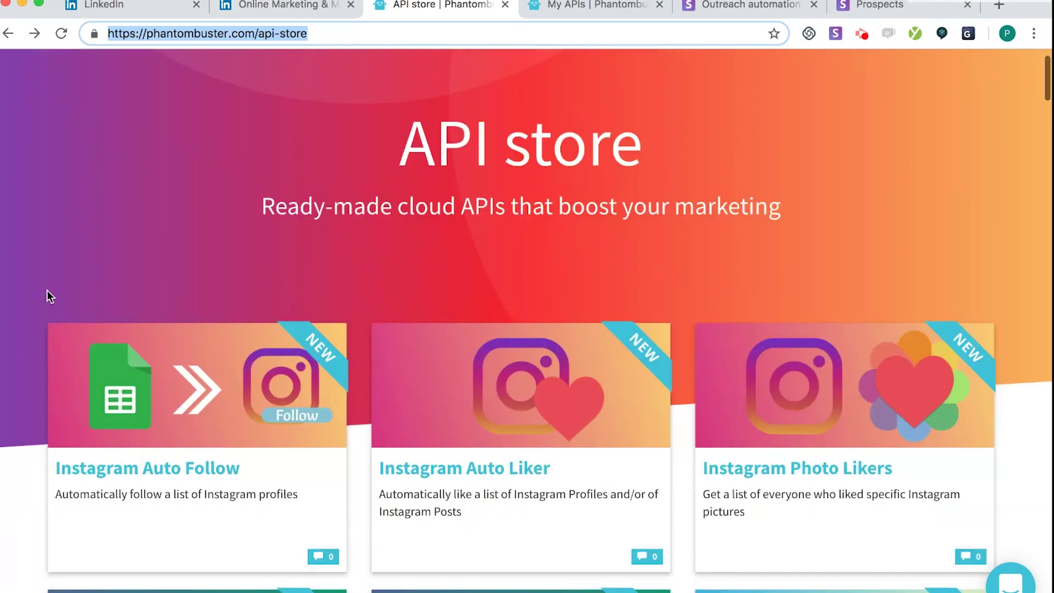
scroll(12, 357, "down", 9)
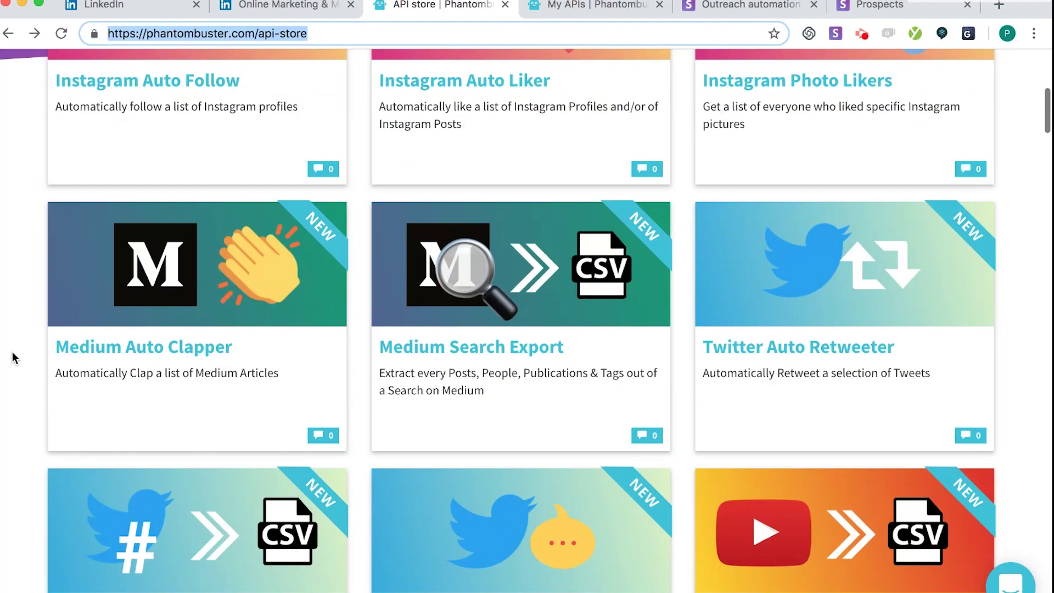
scroll(14, 357, "down", 20)
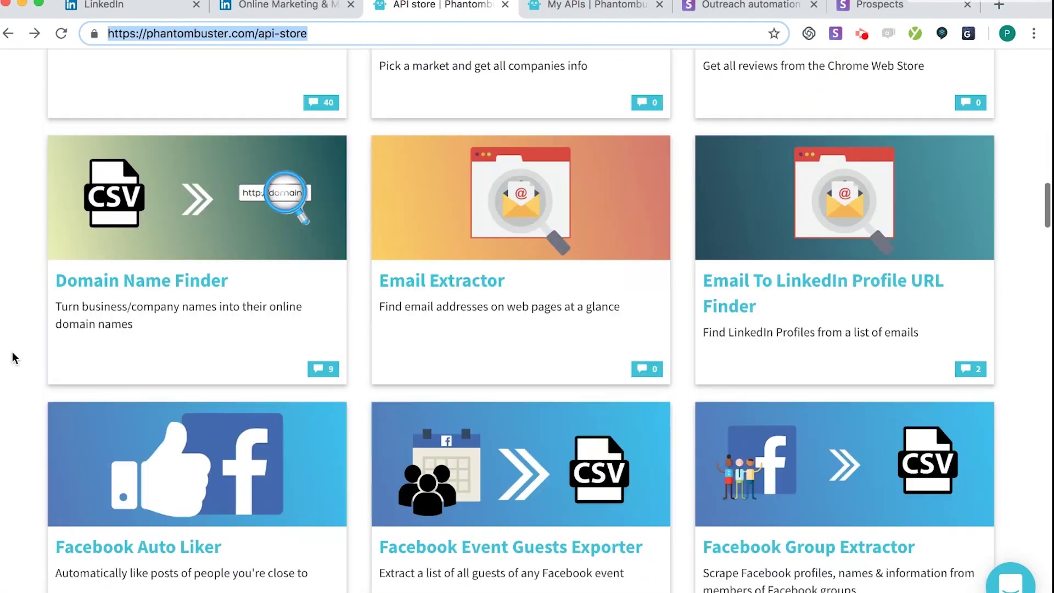
scroll(13, 358, "down", 20)
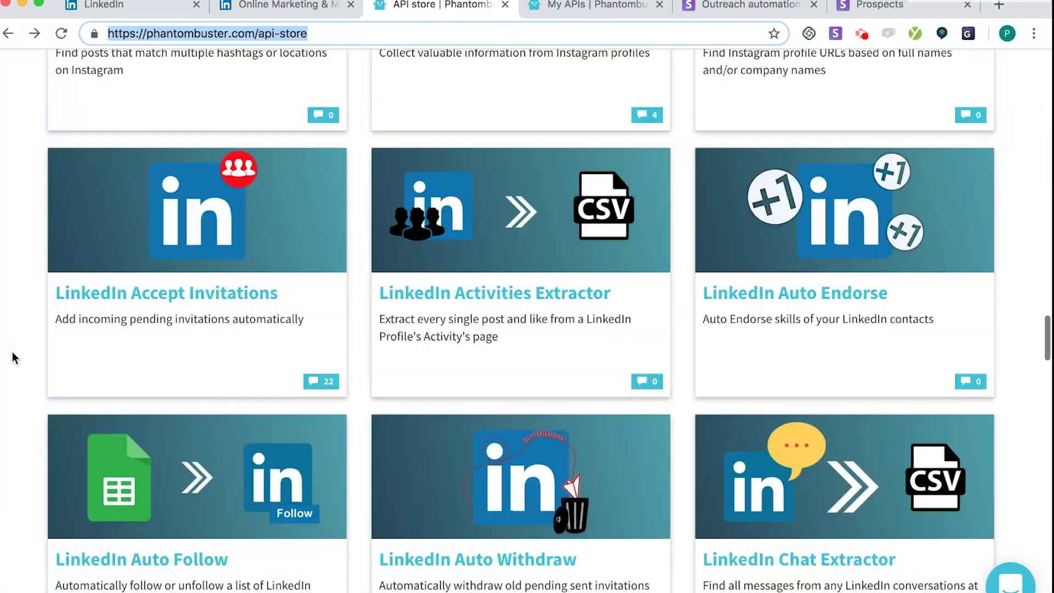
scroll(13, 358, "down", 8)
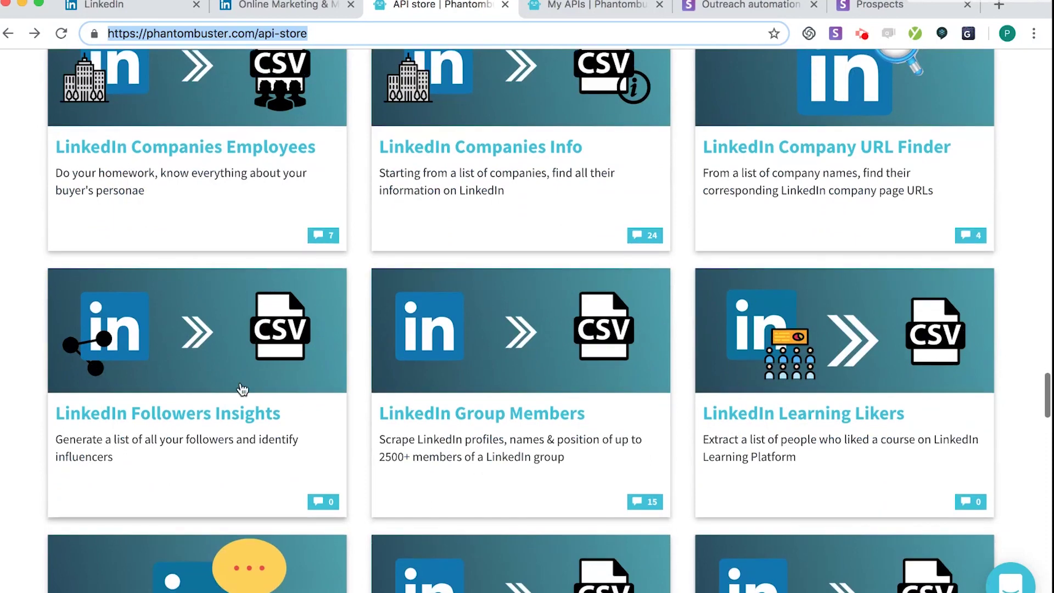
left_click(422, 424)
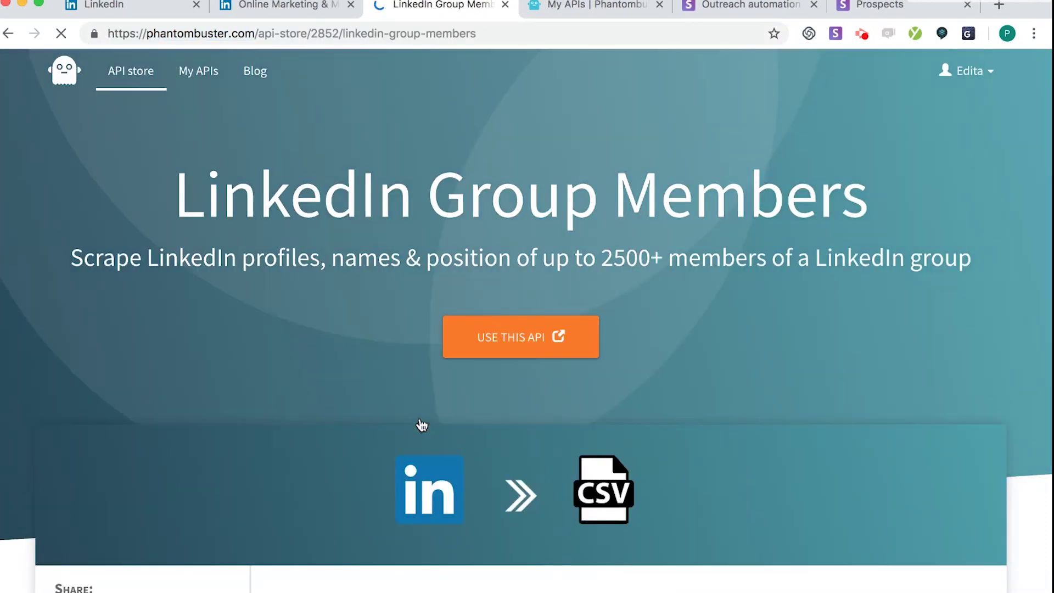
scroll(881, 380, "down", 3)
scroll(881, 380, "down", 10)
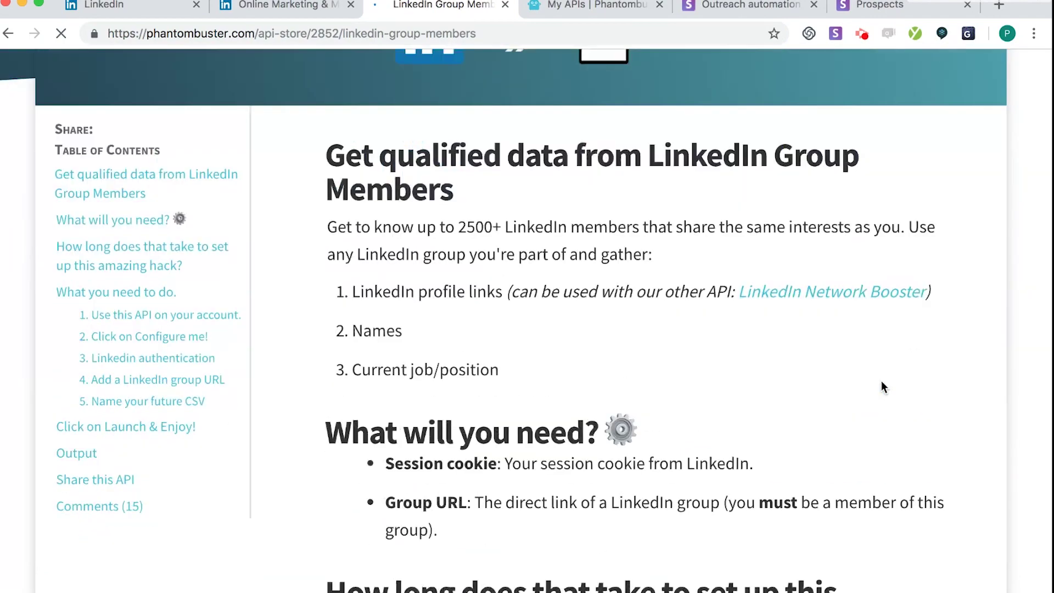
scroll(881, 380, "up", 10)
scroll(881, 380, "up", 4)
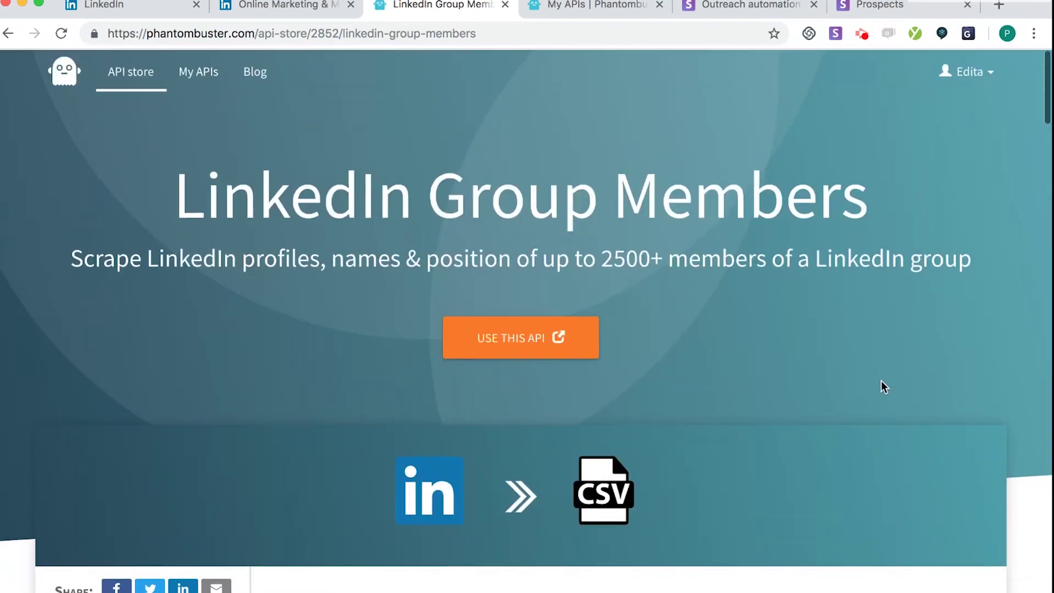
Step: Add LinkedIn Group Members to my APIs, open its configuration at the Session cookie field, then return to LinkedIn
left_click(534, 344)
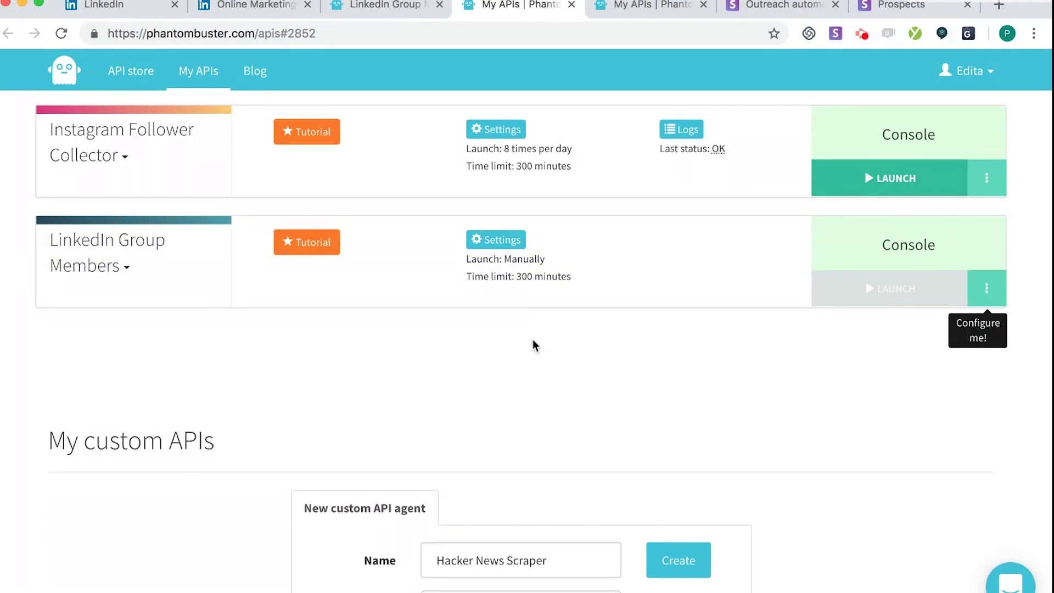
left_click(988, 287)
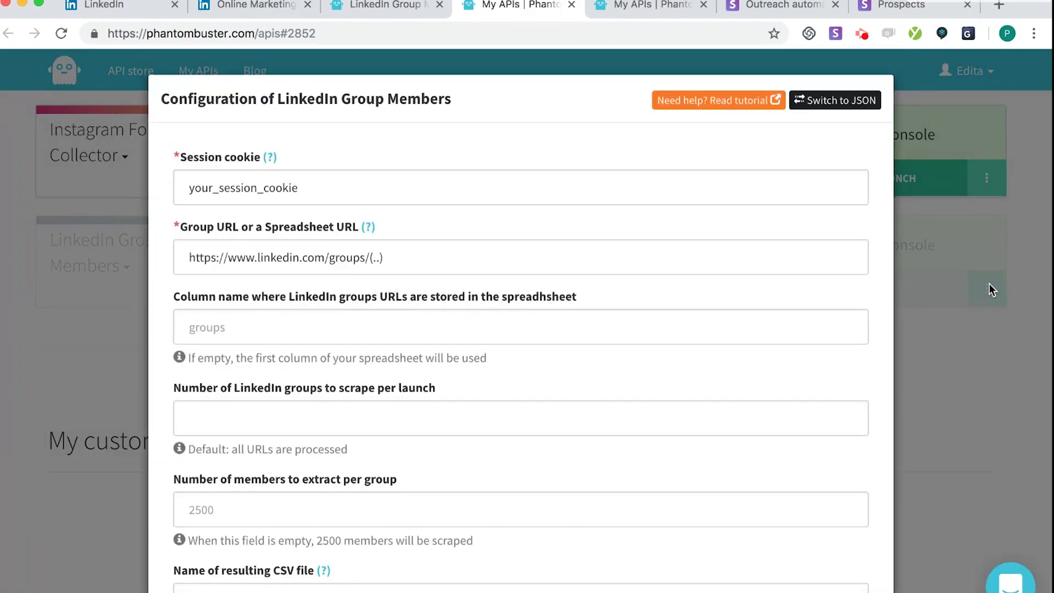
left_click(341, 197)
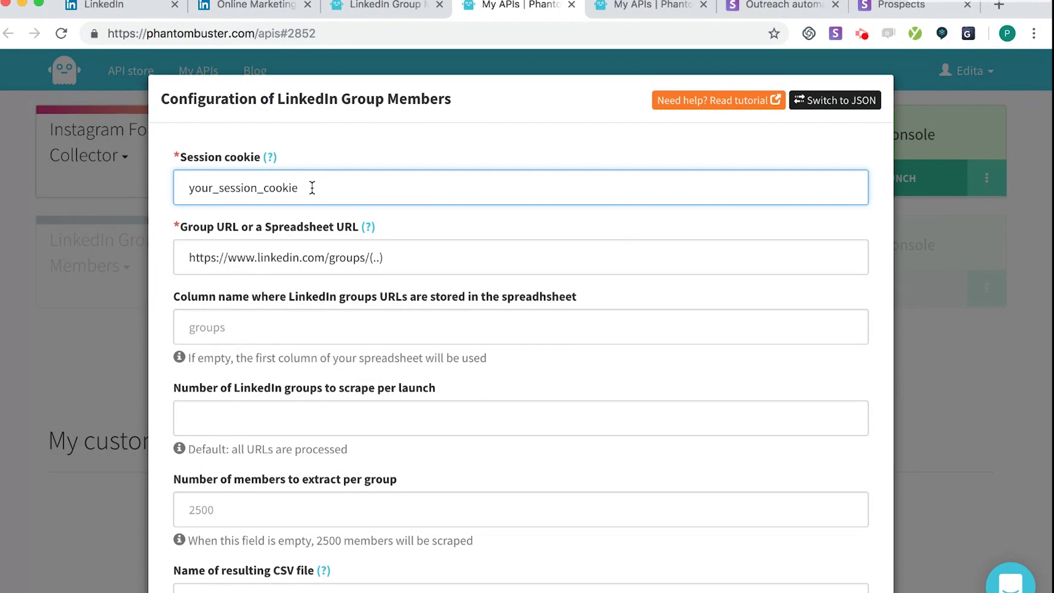
left_click(137, 7)
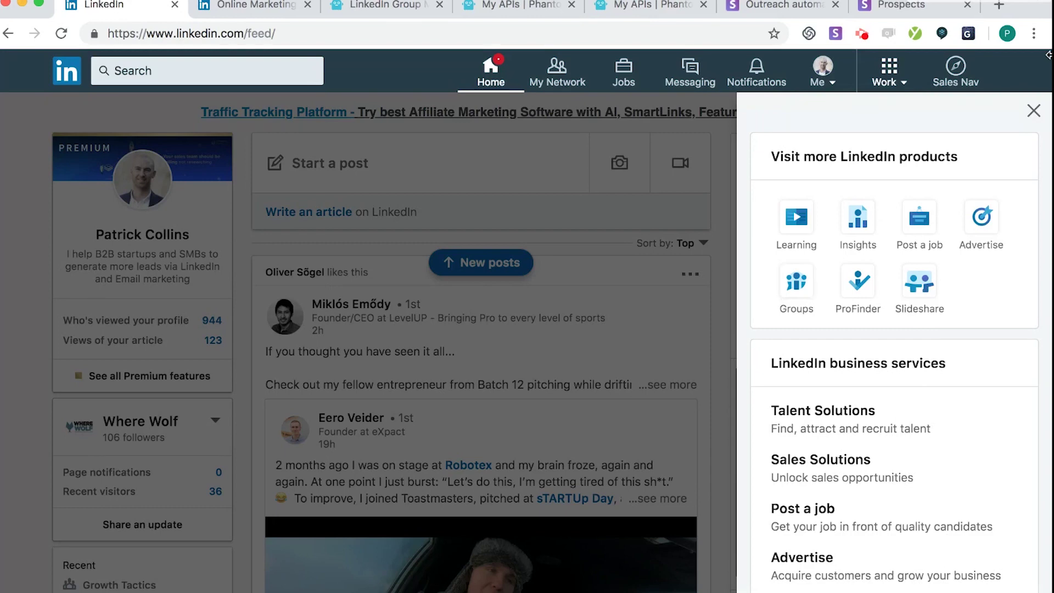
left_click(1034, 114)
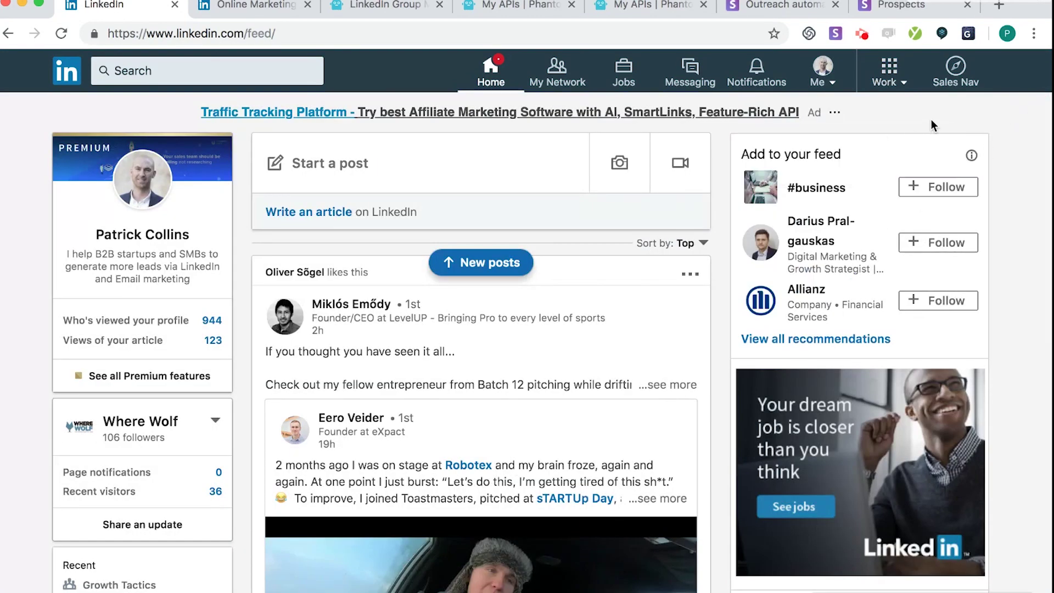
right_click(931, 125)
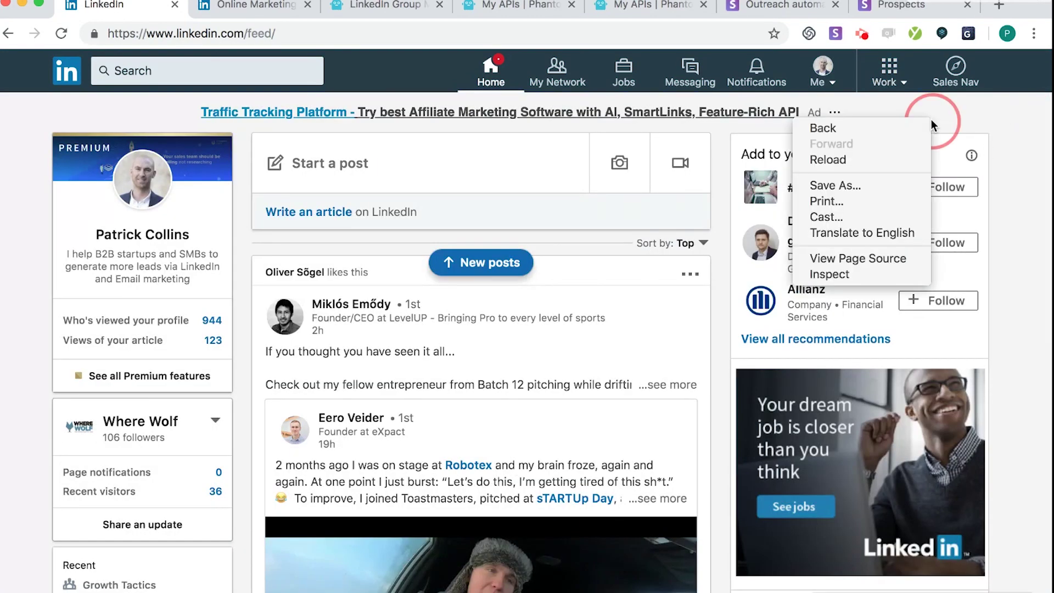
left_click(831, 273)
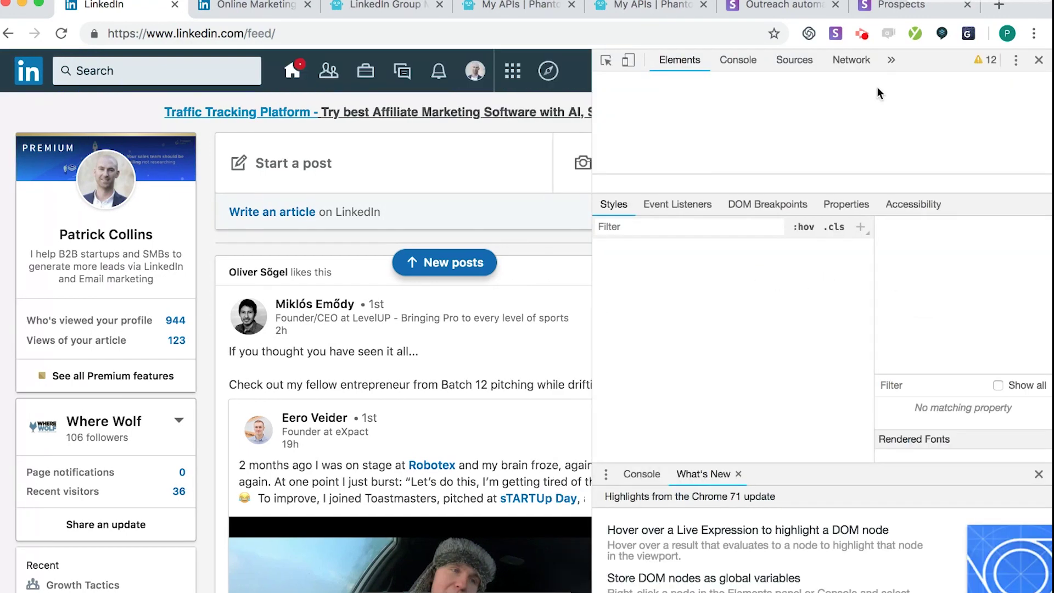
left_click(891, 60)
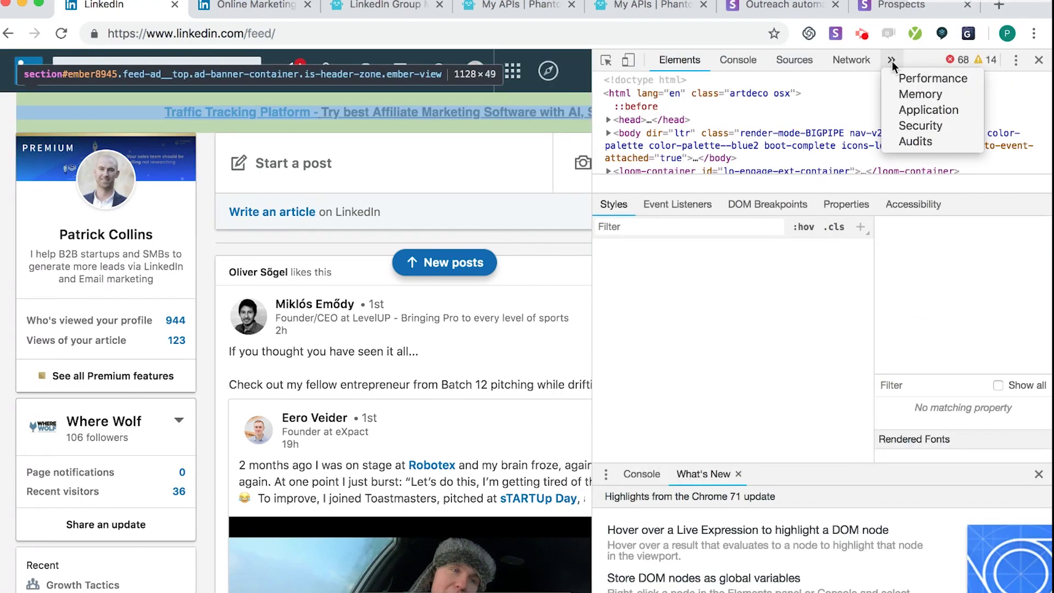
left_click(908, 109)
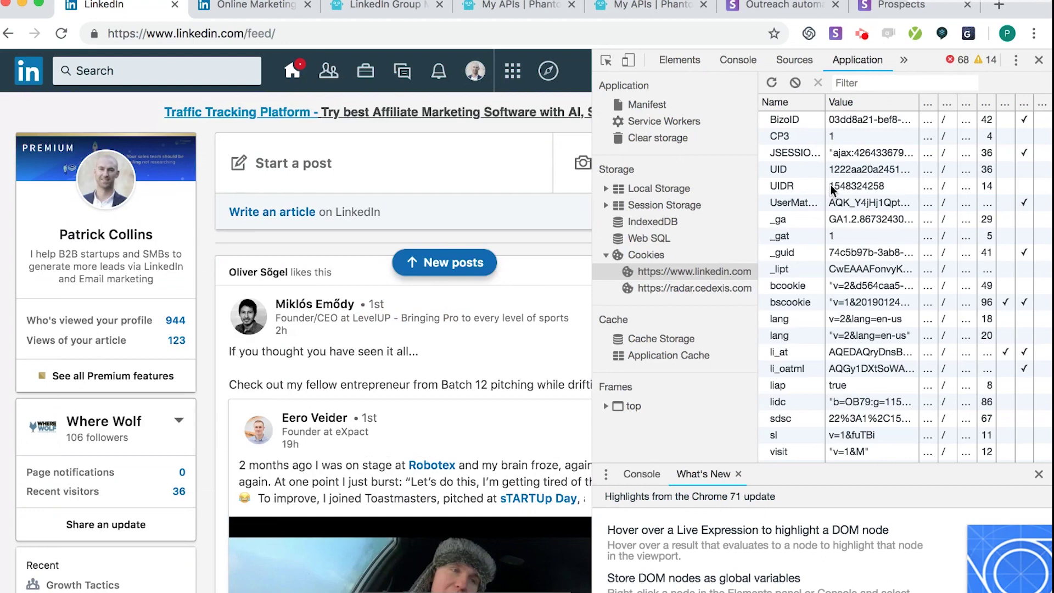
left_click(654, 271)
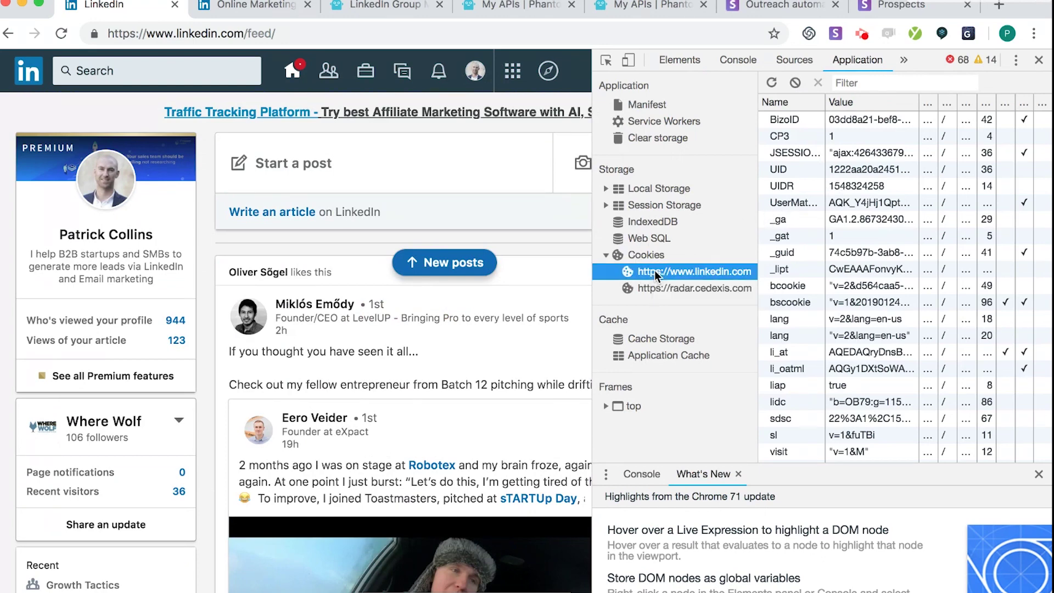
double_click(841, 350)
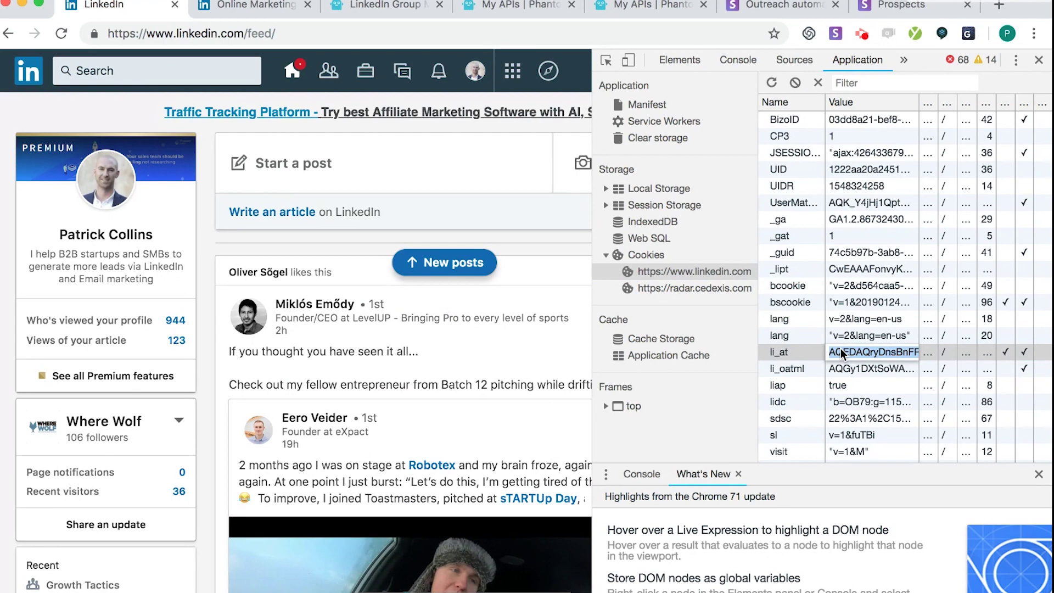
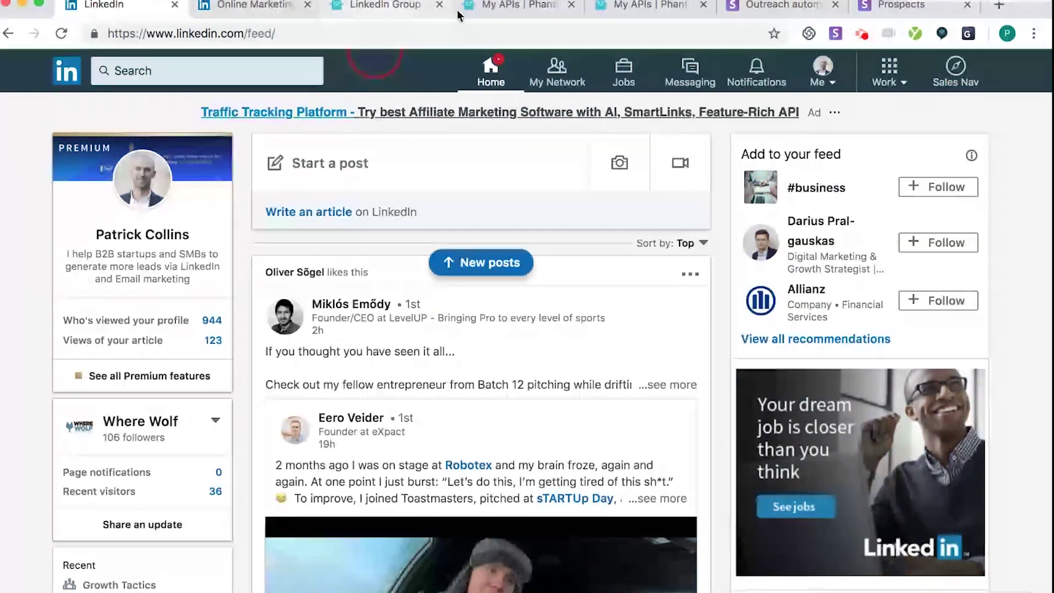
Step: Replace the placeholder in Session cookie with the LinkedIn session cookie
left_click(483, 15)
left_click_drag(325, 189, 142, 191)
key("super+v")
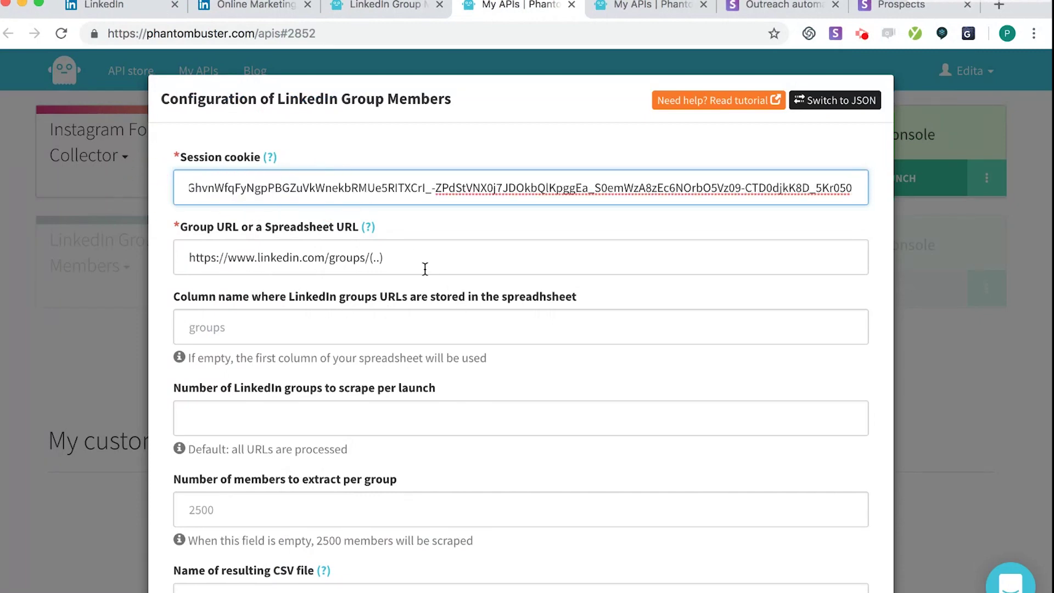
left_click(412, 254)
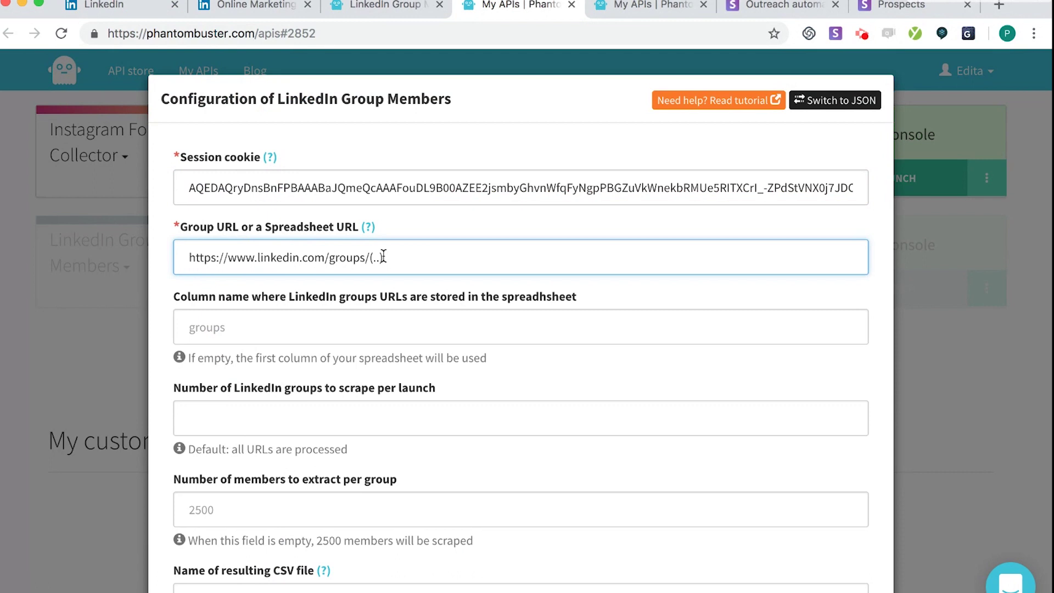
left_click_drag(390, 257, 185, 257)
key("BackSpace")
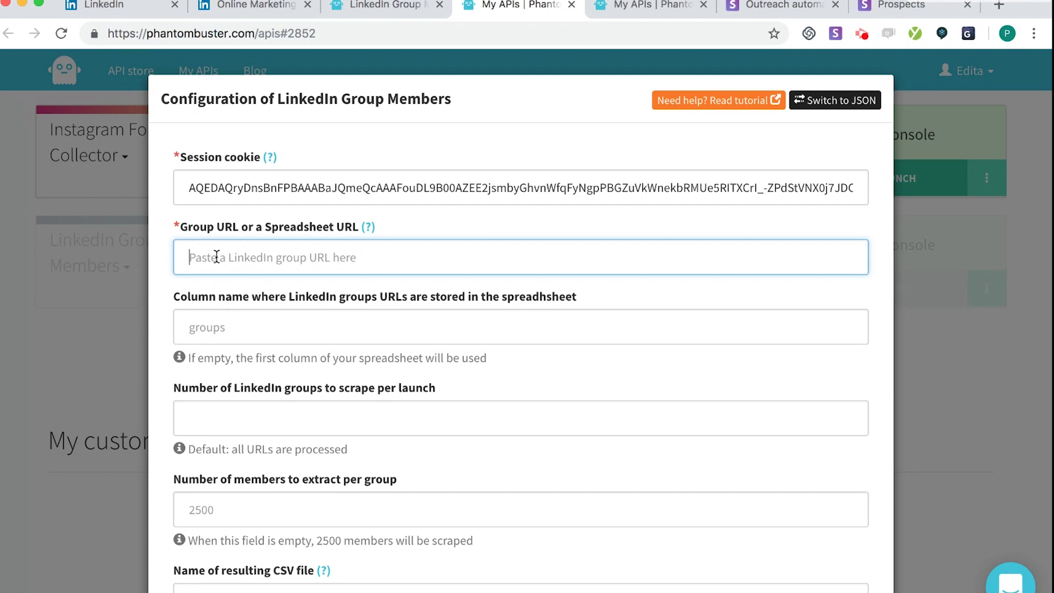
left_click(259, 7)
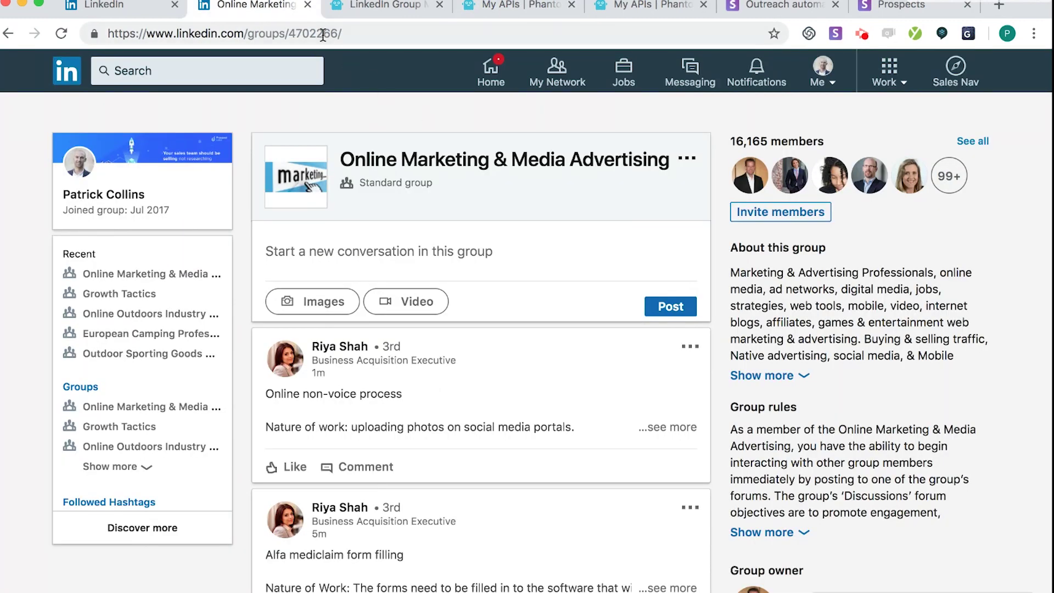
left_click_drag(367, 34, 107, 33)
key("super+c")
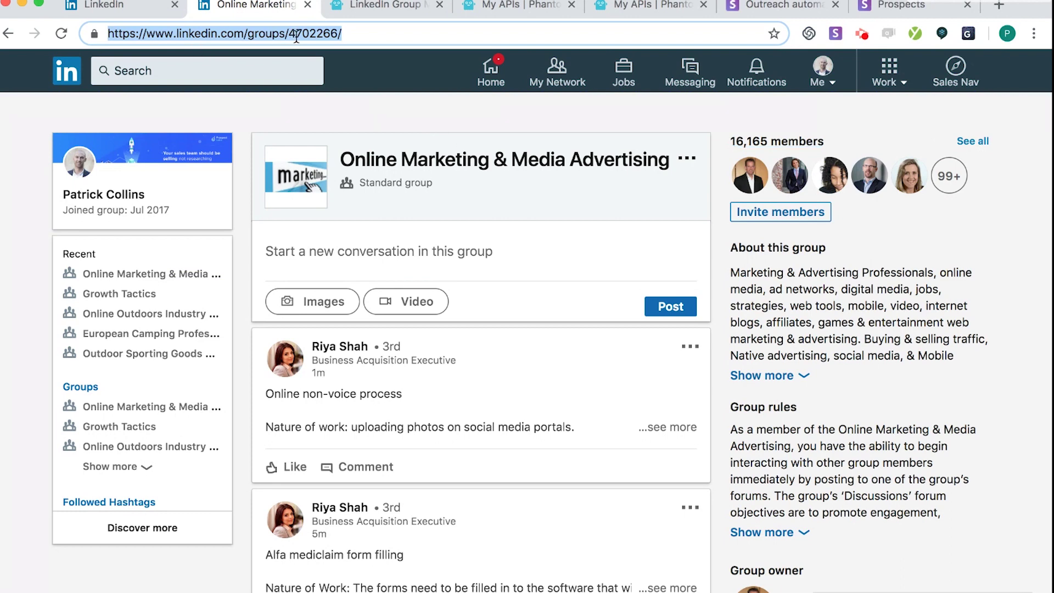
left_click(526, 8)
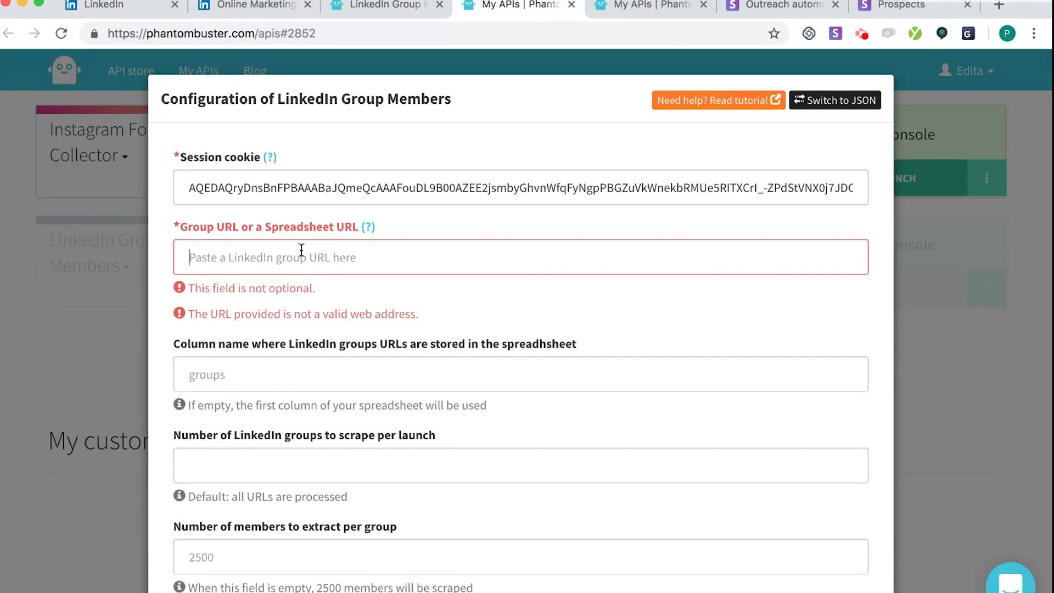
left_click(301, 250)
key("super+v")
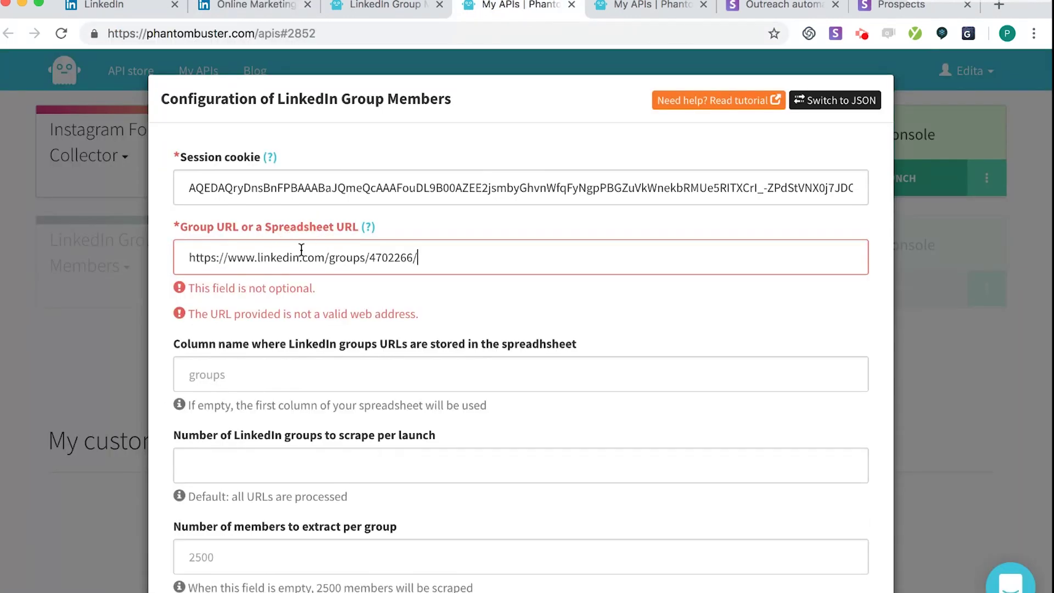
Step: Enter column name 'test', 1 group per launch and 500 members per group
left_click(259, 379)
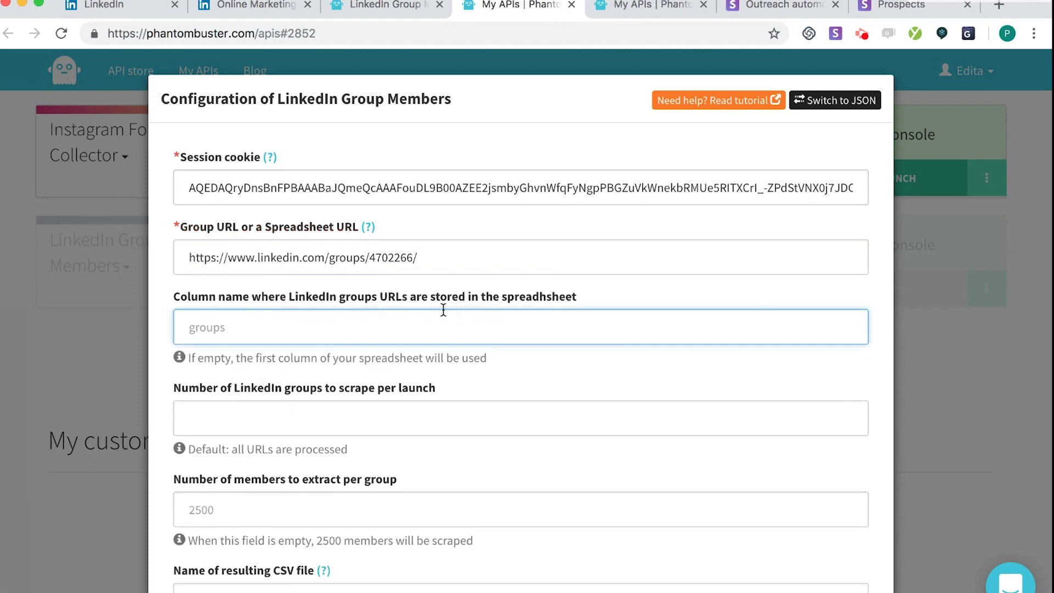
type("test")
left_click(387, 416)
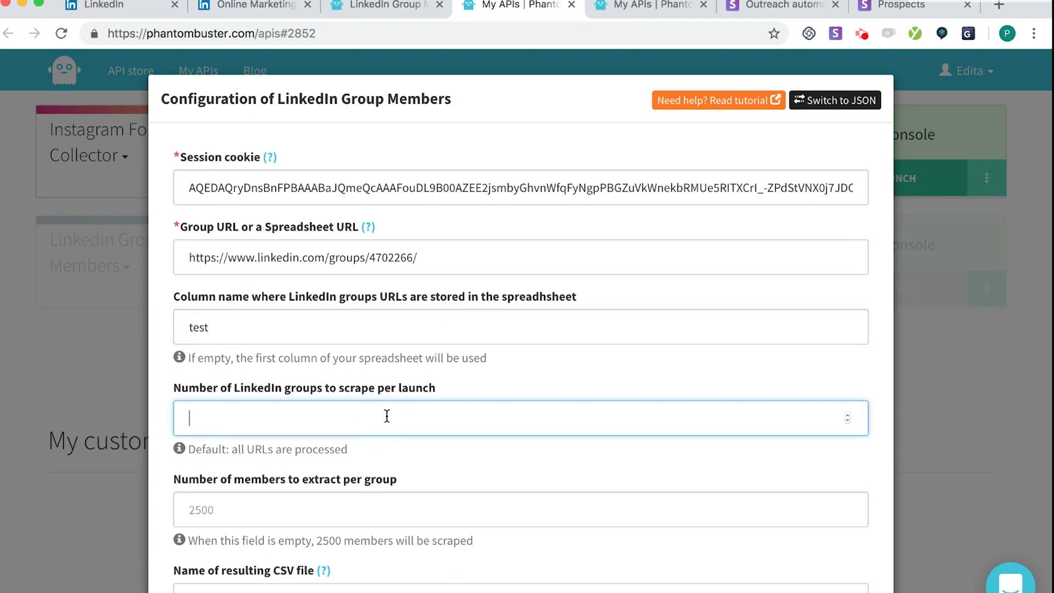
left_click(250, 512)
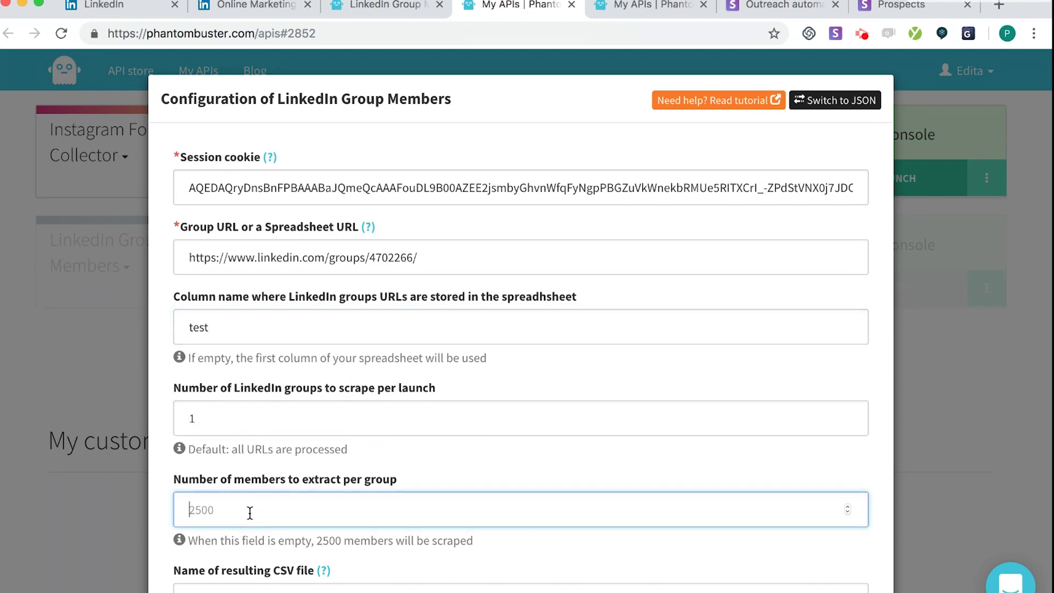
key("Down")
key("Down")
key("Down")
key("Down")
key("Down")
key("Down")
key("Down")
key("BackSpace")
key("BackSpace")
type("500")
left_click(873, 548)
Step: Name the result CSV 'New York Growth Hacking' and save the configuration
scroll(873, 548, "down", 1)
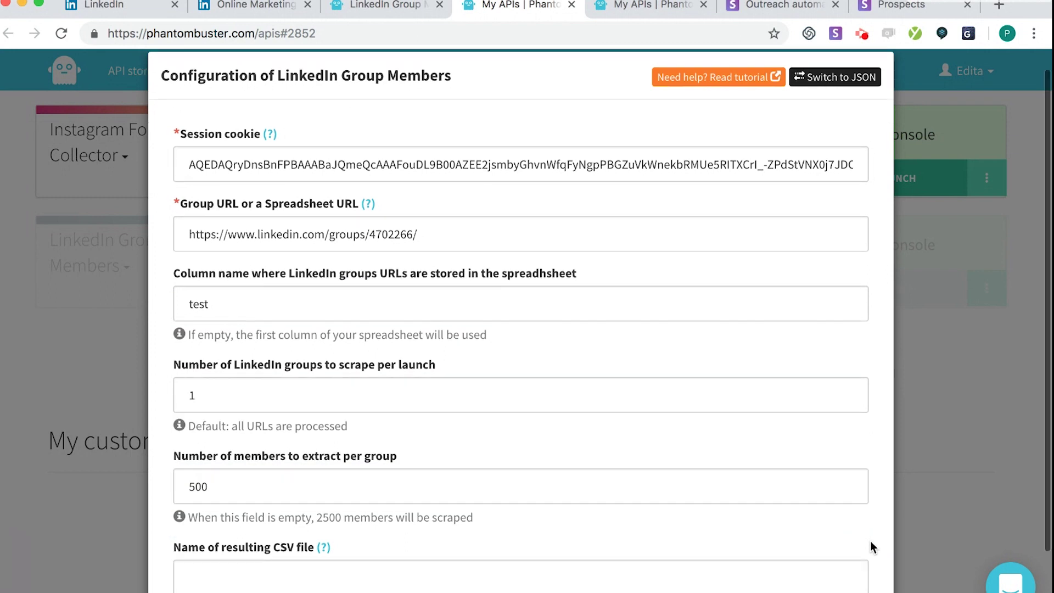
scroll(873, 547, "down", 3)
left_click(517, 488)
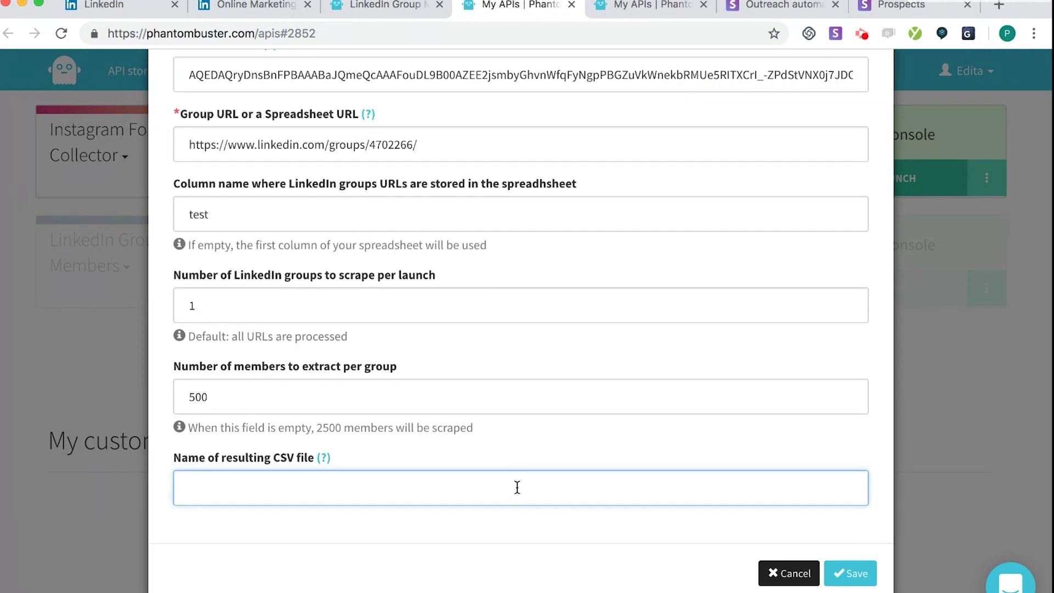
type("New York Growth H")
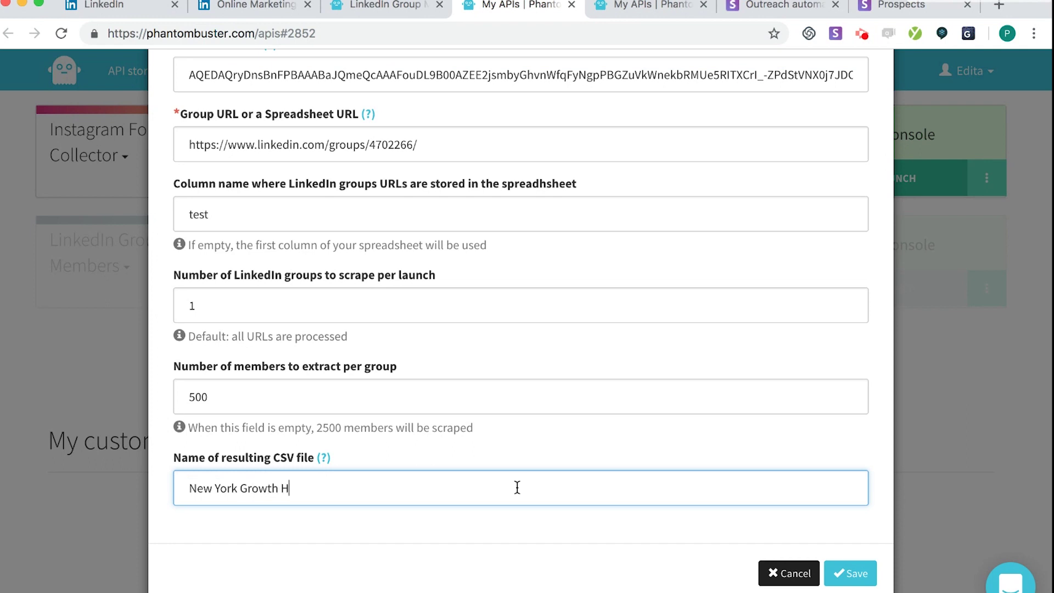
type("acking")
left_click(852, 573)
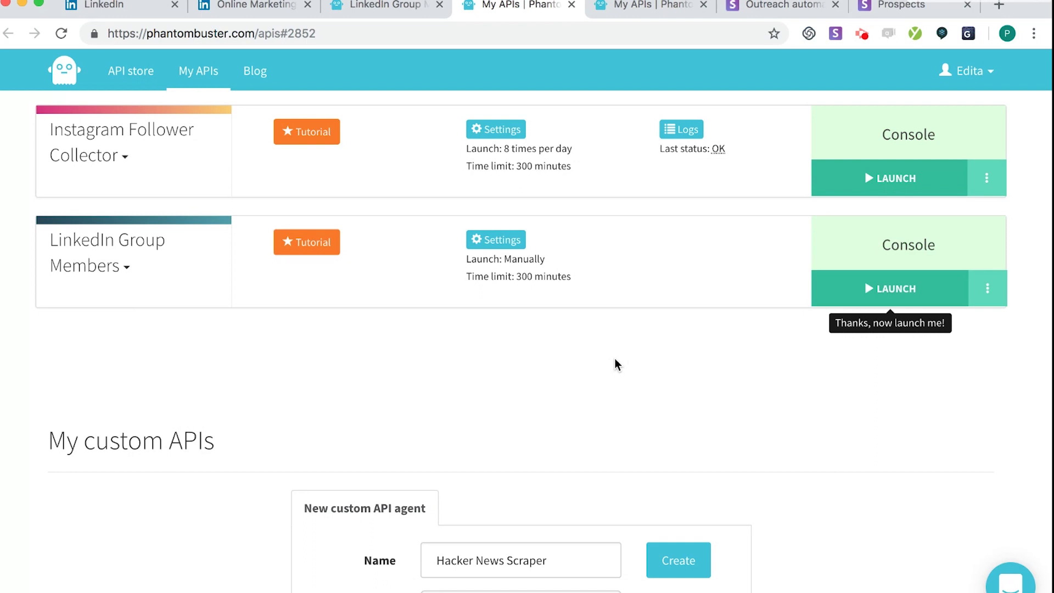
Step: Launch the LinkedIn Group Members scrape and let it finish
left_click(854, 293)
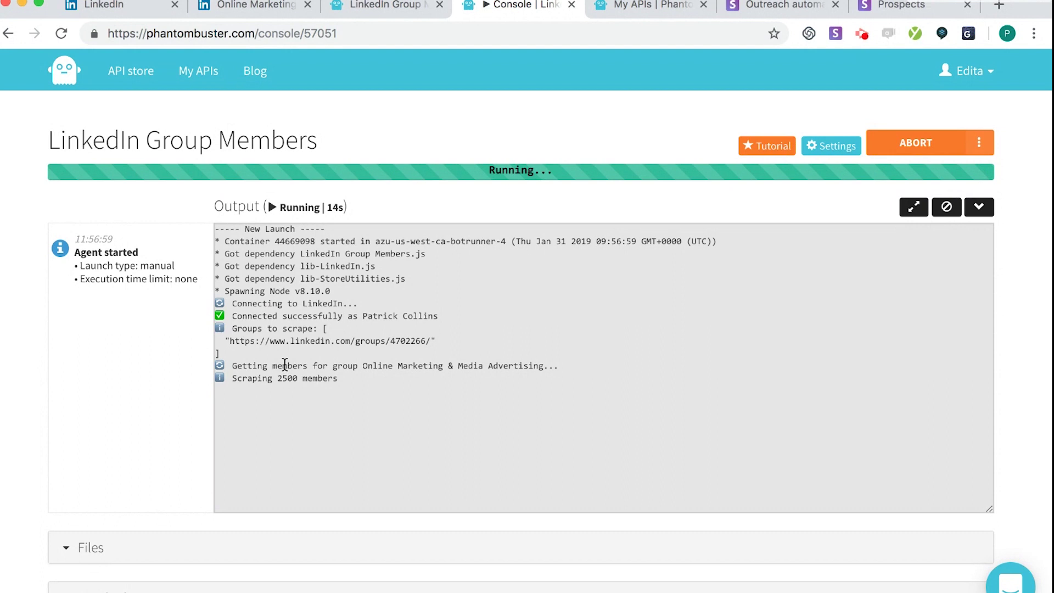
left_click(332, 379)
left_click(156, 389)
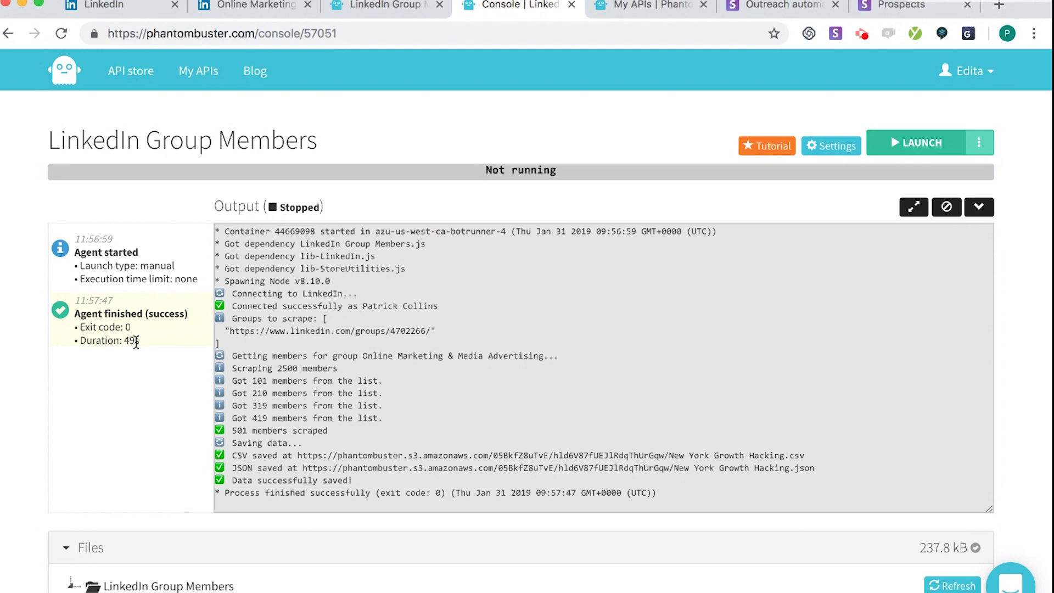
Step: Download New York Growth Hacking.csv from the Files section
scroll(665, 460, "down", 1)
scroll(665, 460, "down", 7)
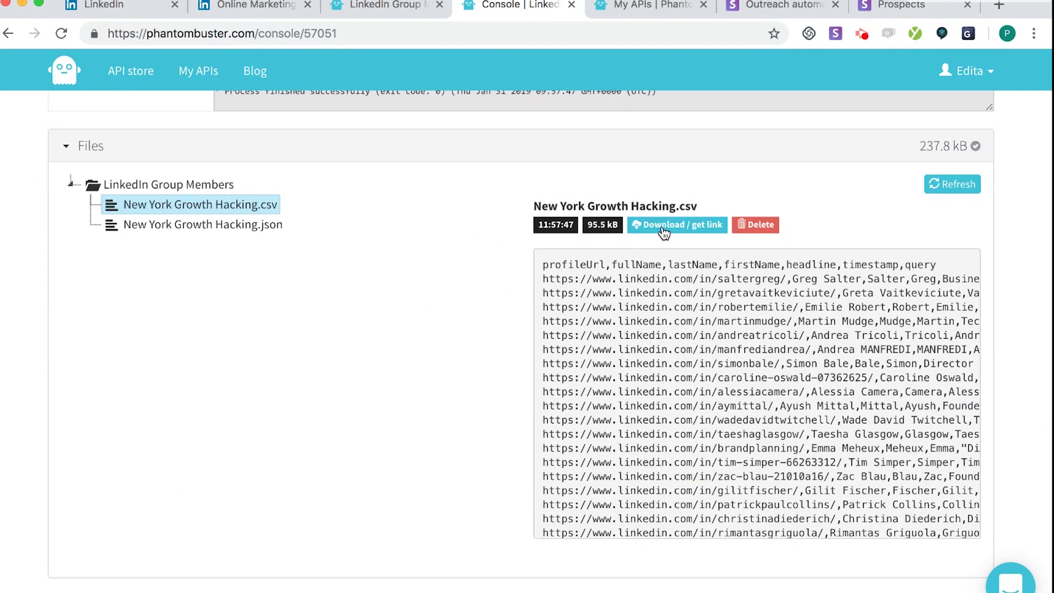
left_click(662, 226)
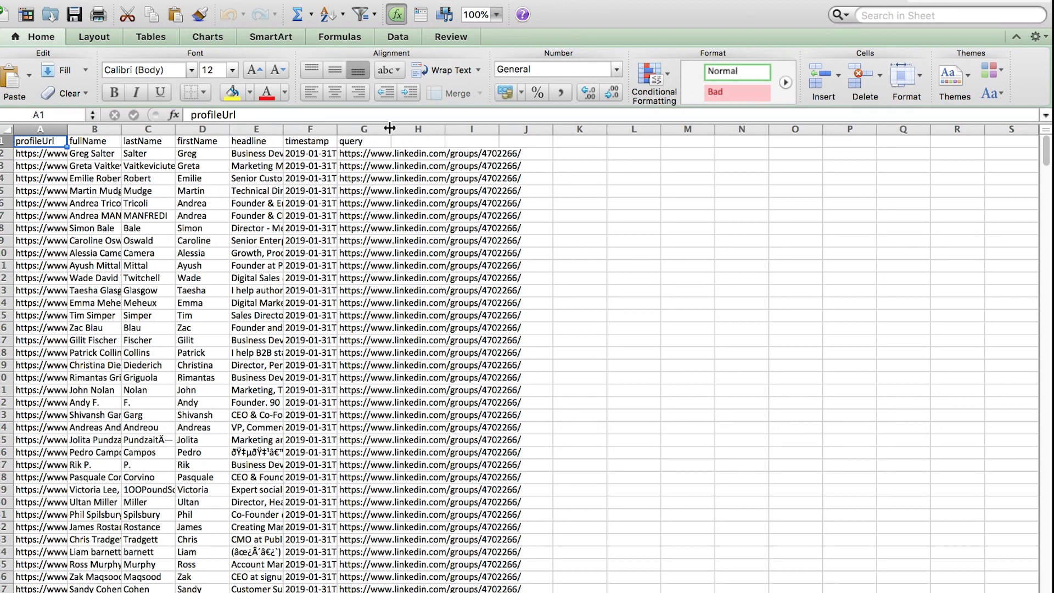
Step: Widen column G (query) and column A (profileUrl) to show the full LinkedIn URLs
left_click_drag(389, 128, 538, 129)
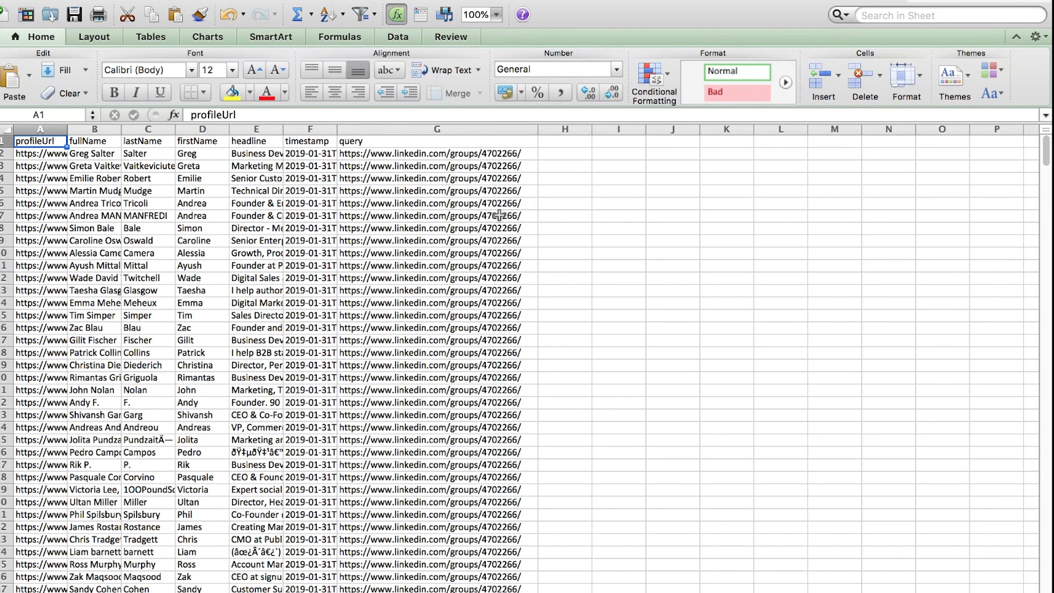
left_click_drag(67, 129, 218, 136)
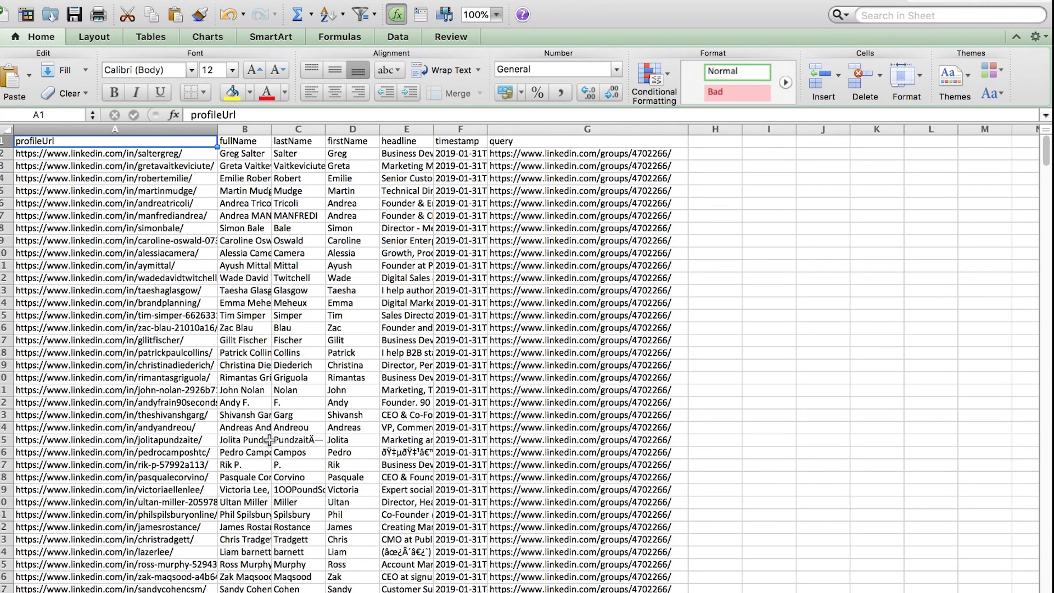
Step: Save the sheet to the Desktop in CSV format, keeping the CSV format
left_click(83, 1)
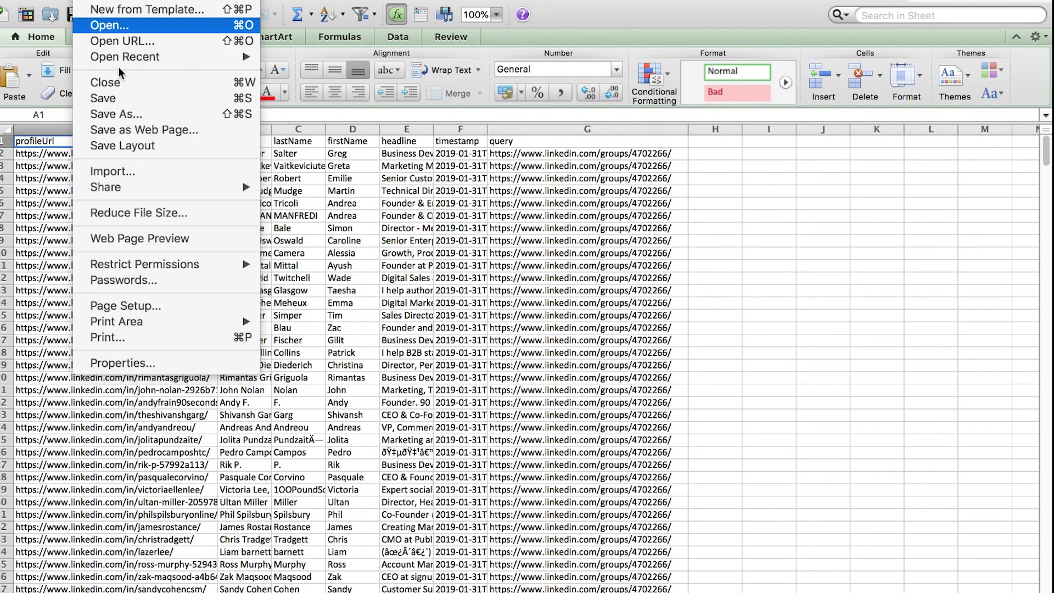
left_click(120, 110)
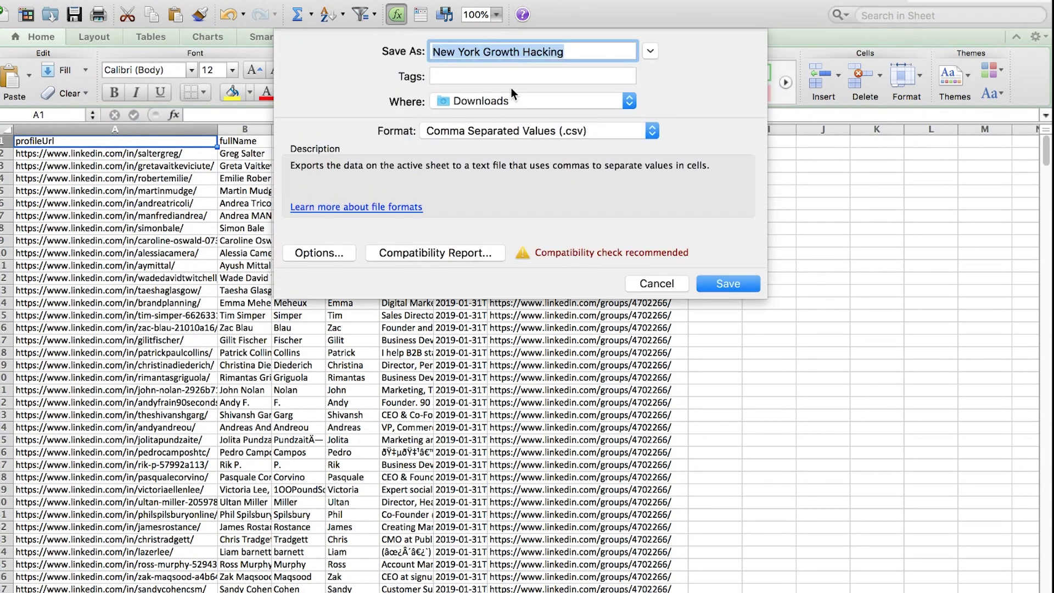
left_click(506, 100)
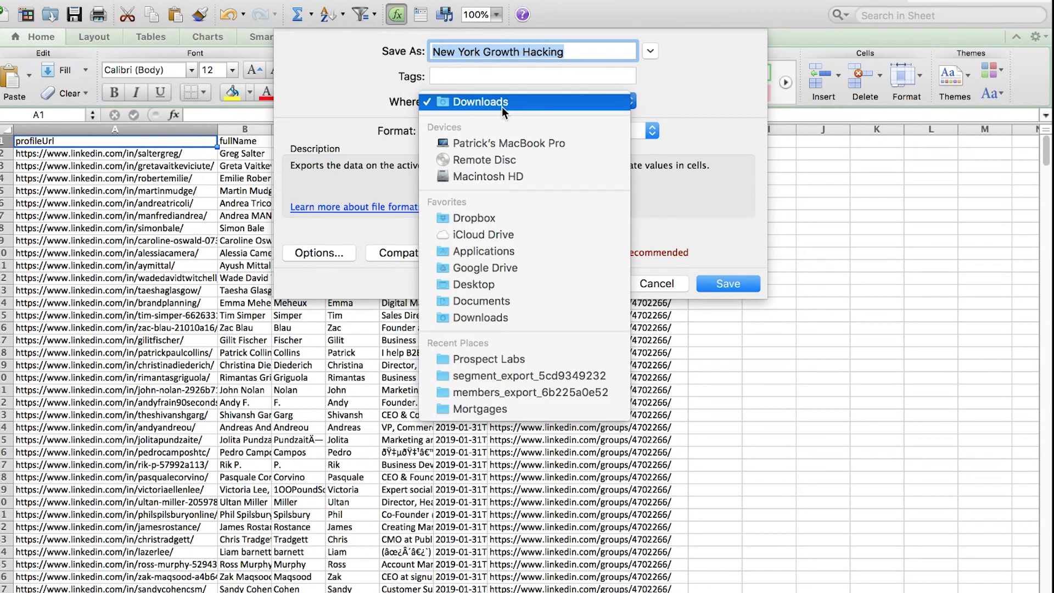
left_click(468, 281)
left_click(728, 283)
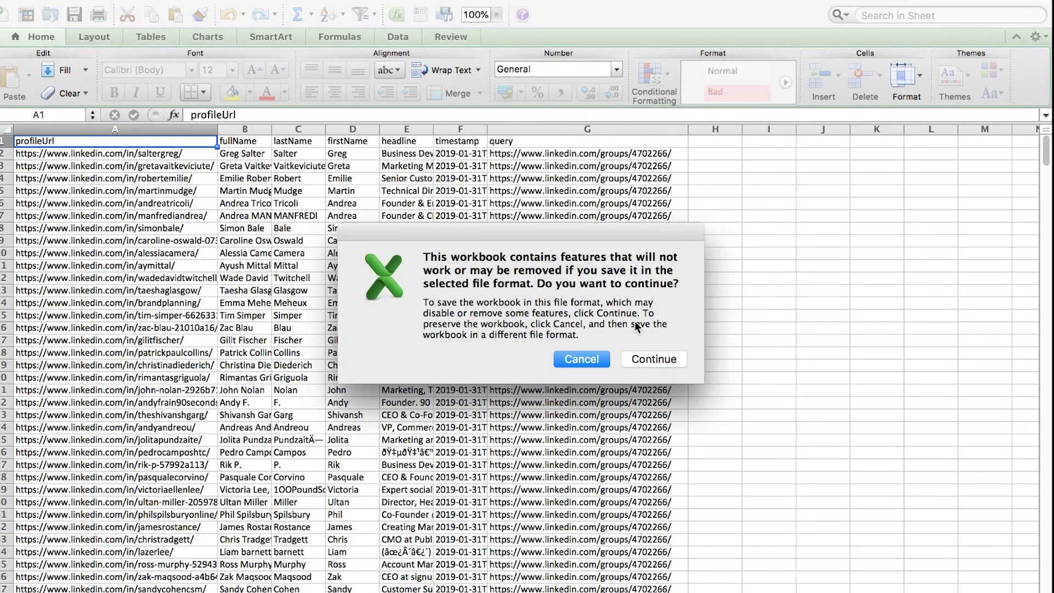
left_click(640, 356)
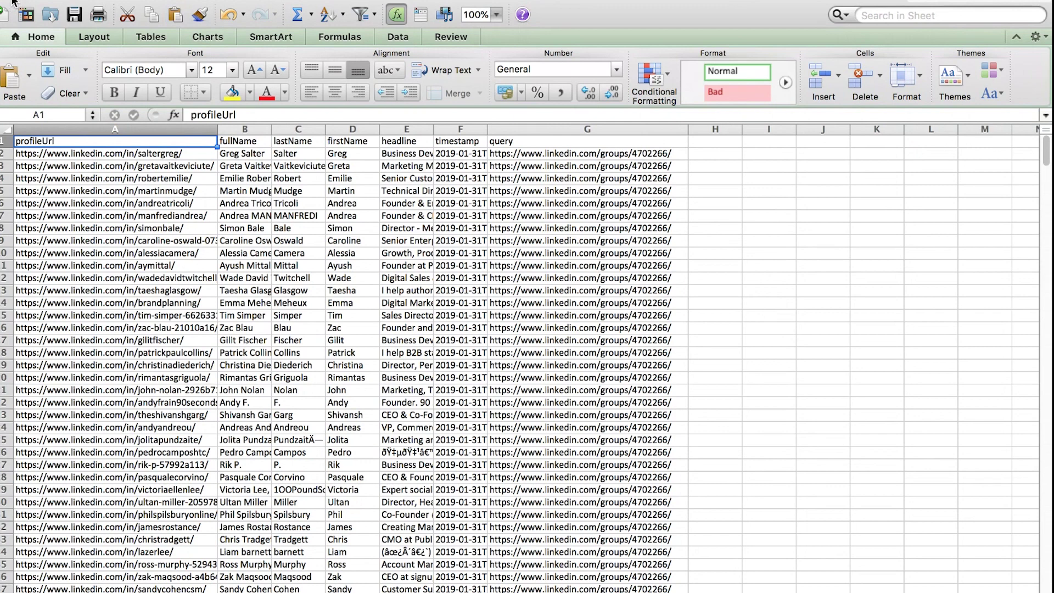
Step: Close the workbook, saving changes in CSV format
left_click(2, 1)
left_click(658, 108)
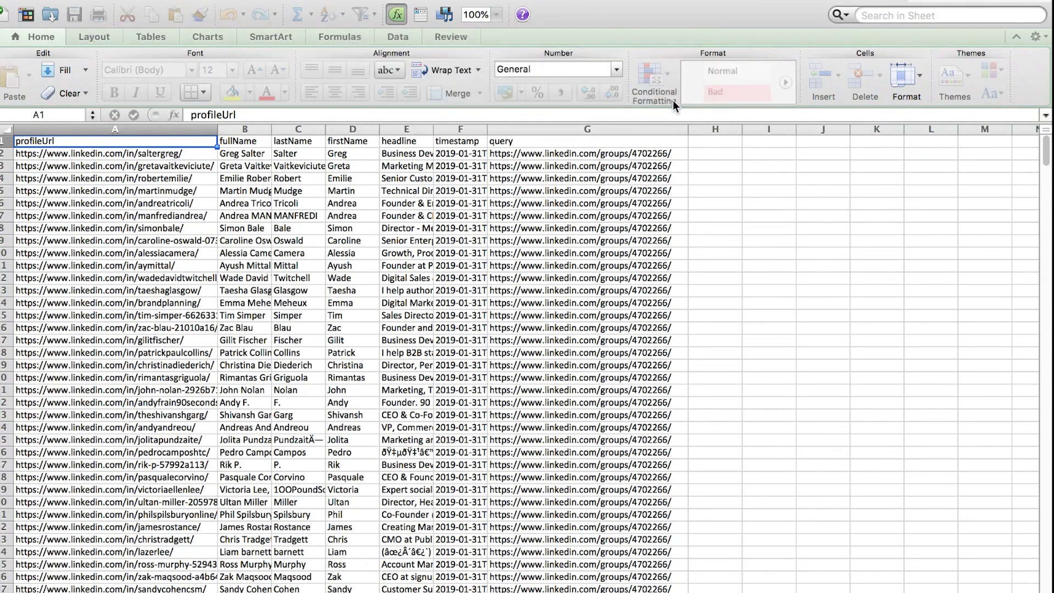
left_click(670, 360)
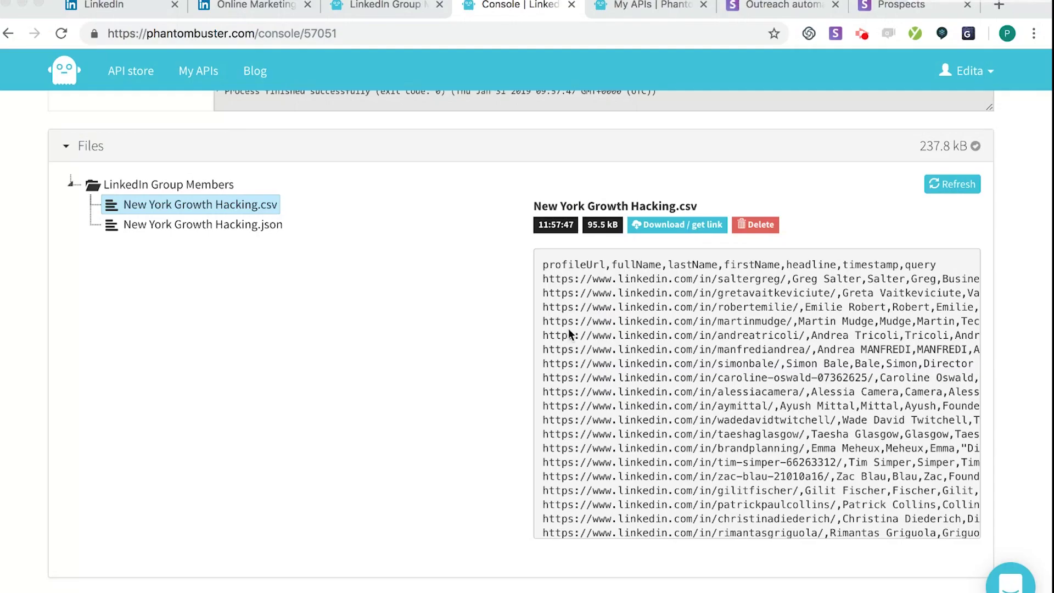
scroll(478, 323, "up", 8)
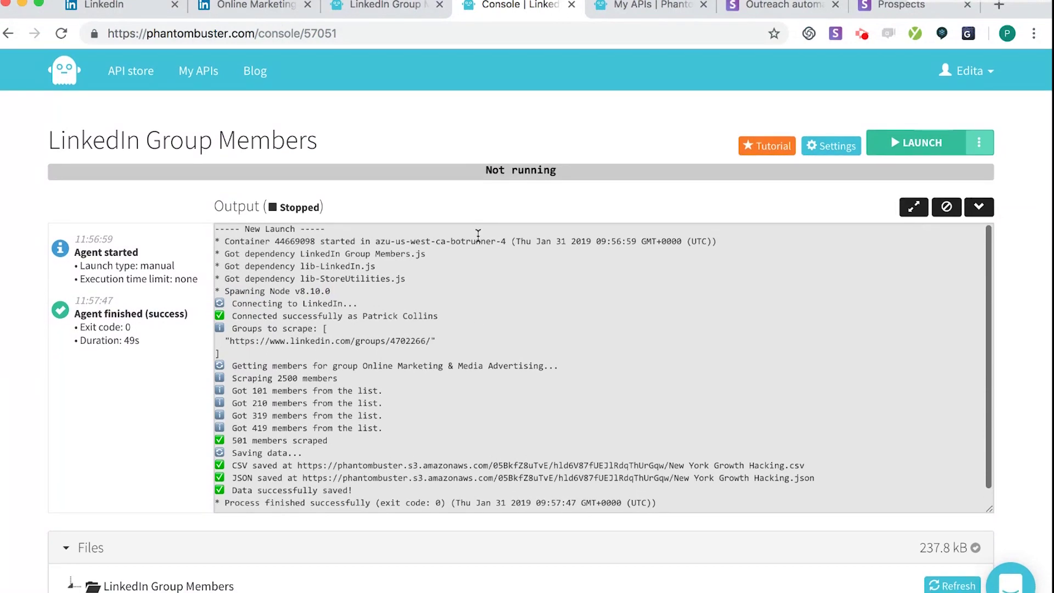
Step: Close the LinkedIn Group tab and the remaining PhantomBuster tabs
left_click(440, 5)
left_click(439, 5)
left_click(440, 5)
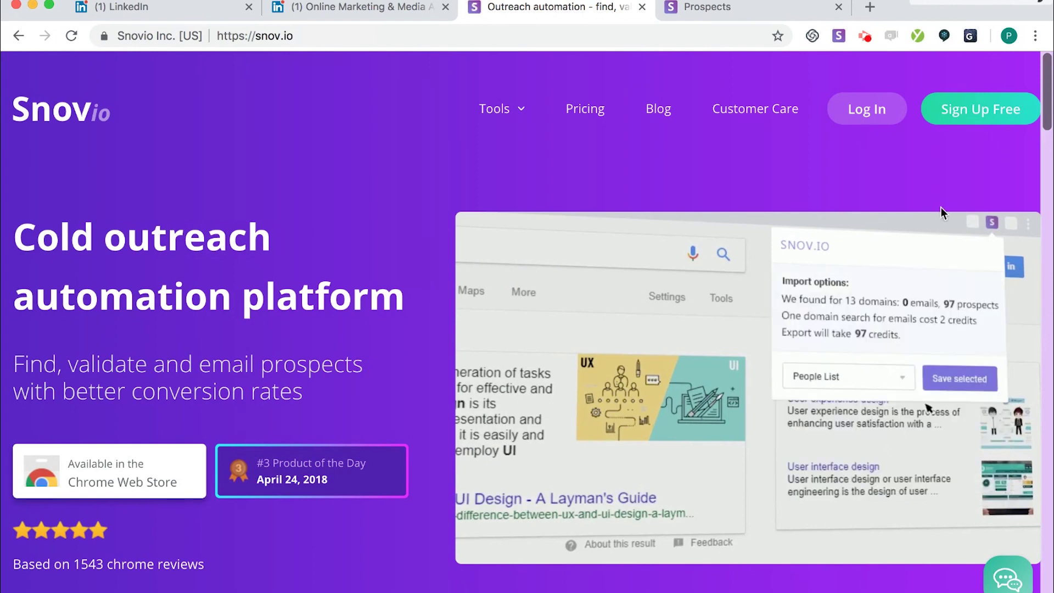
Step: Open Social URL Search from the Snov.io Prospects tools
left_click(763, 12)
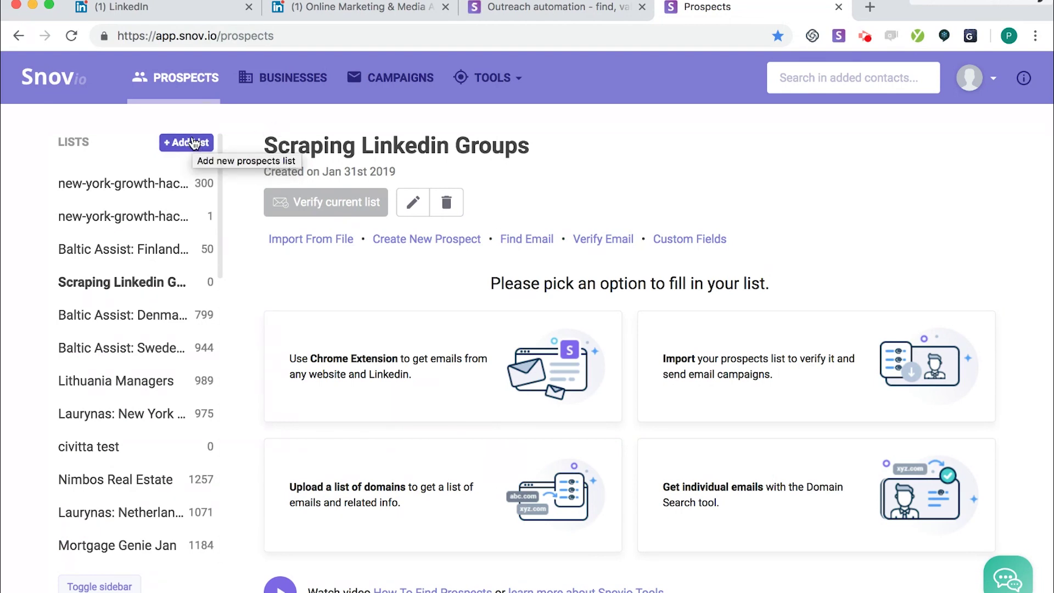
left_click(496, 80)
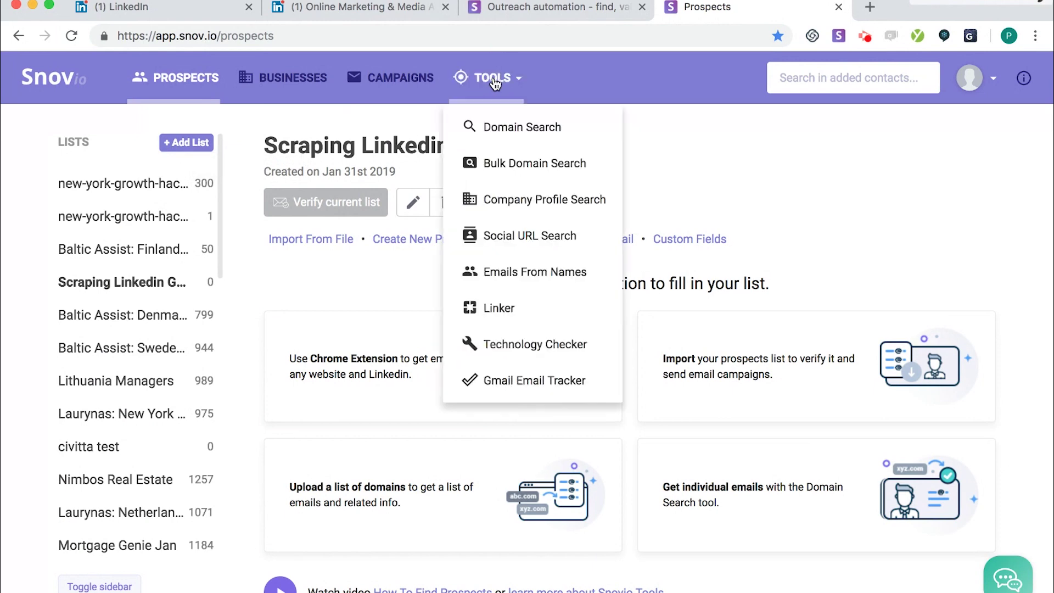
left_click(512, 237)
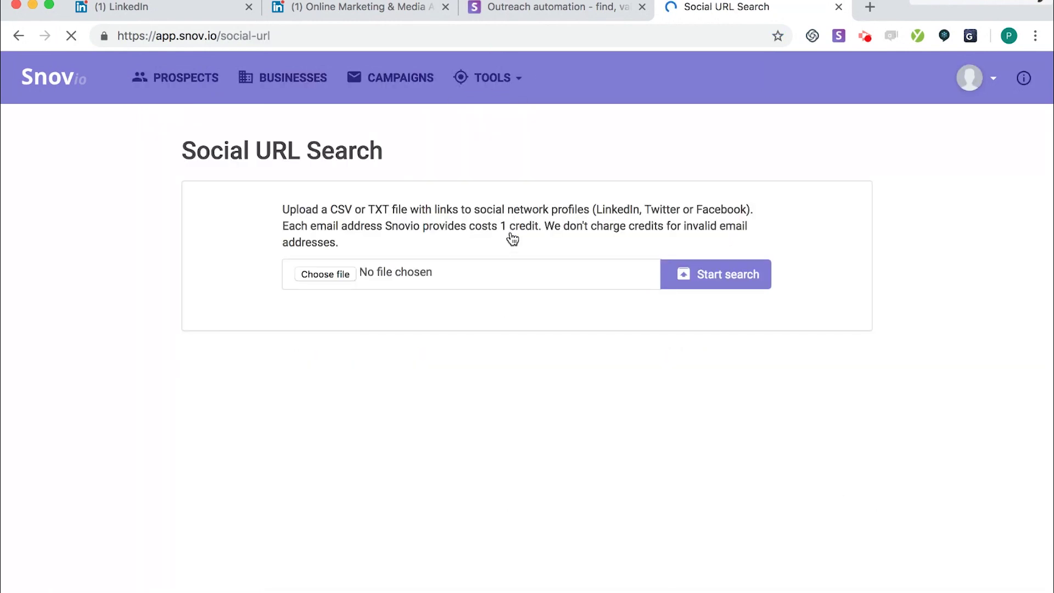
Step: Upload New York Growth Hacking test (1).csv from the Desktop and note the 501-credit cost
left_click(342, 276)
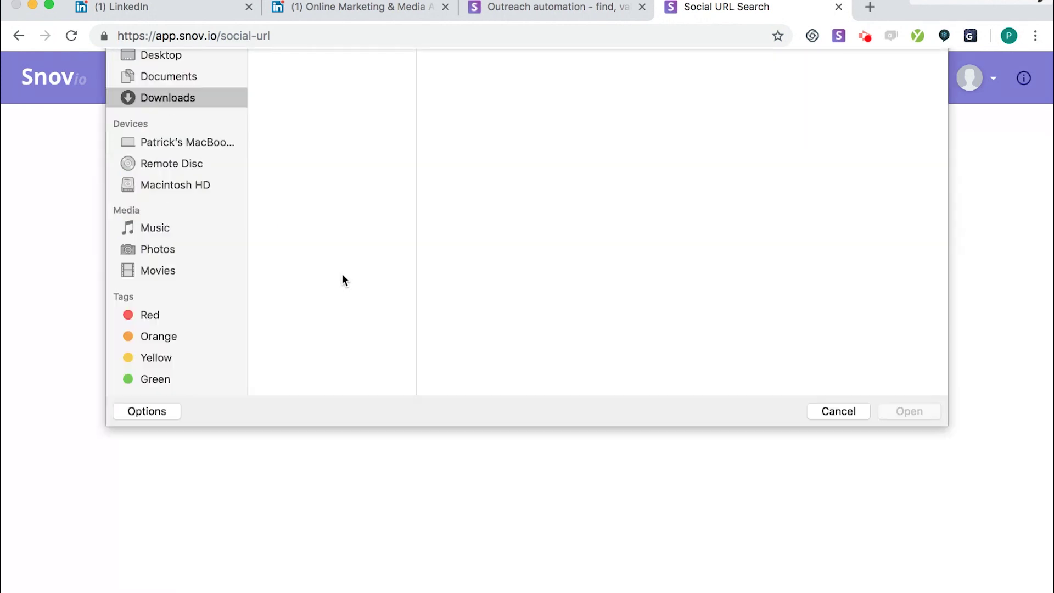
left_click(157, 216)
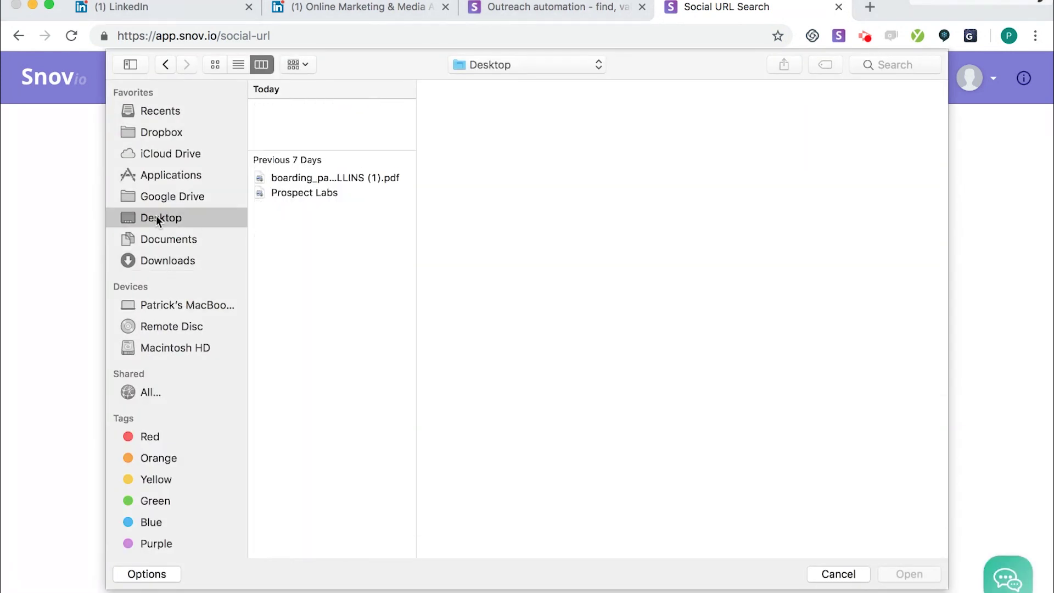
left_click(300, 109)
left_click(909, 574)
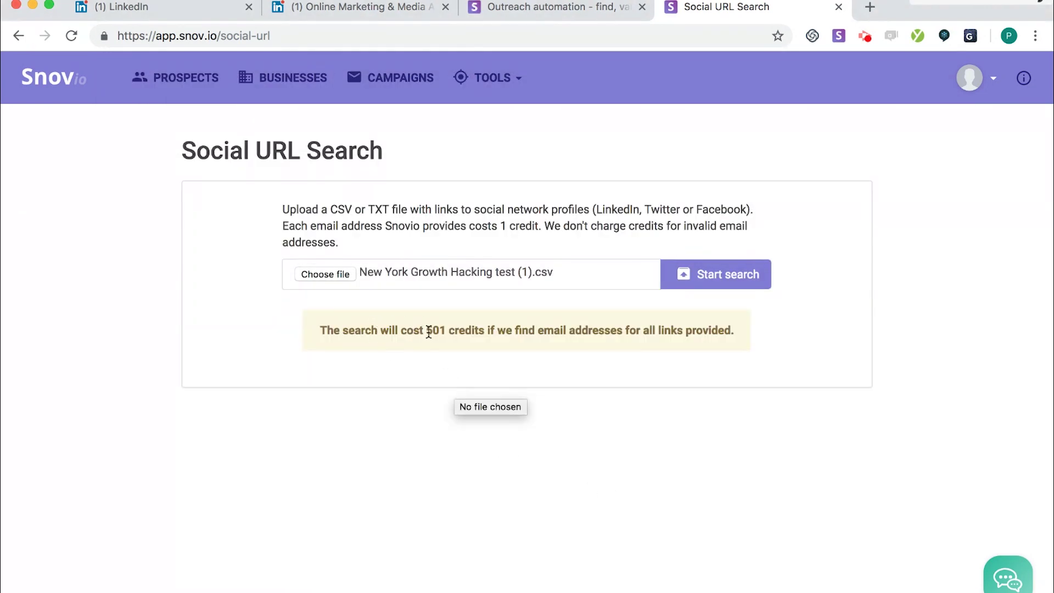
left_click_drag(427, 330, 477, 331)
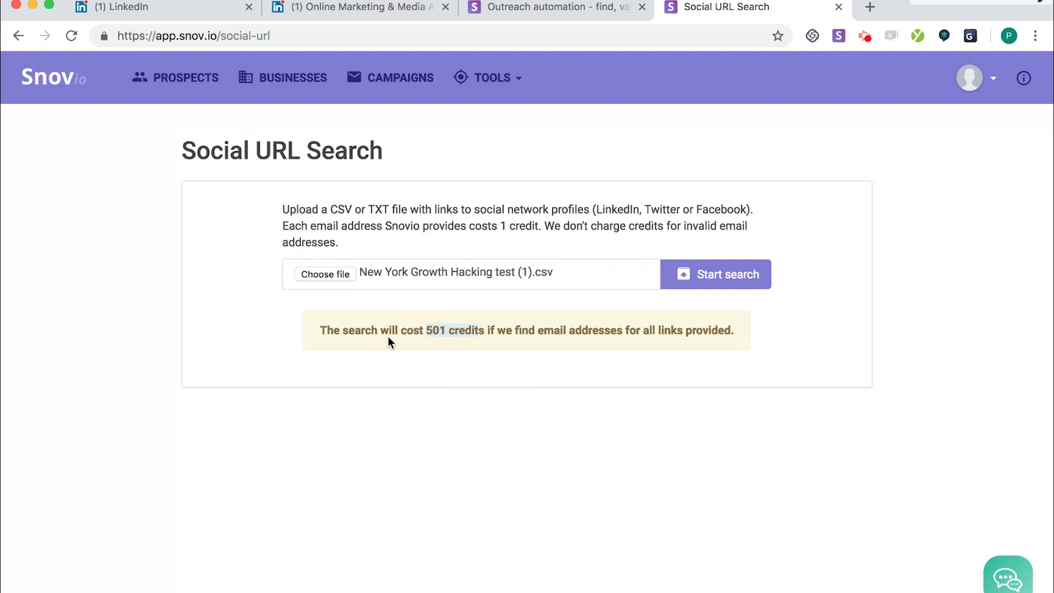
Step: Start the social URL search and open the new-york-growth-hacking-test-1 result list
left_click(440, 369)
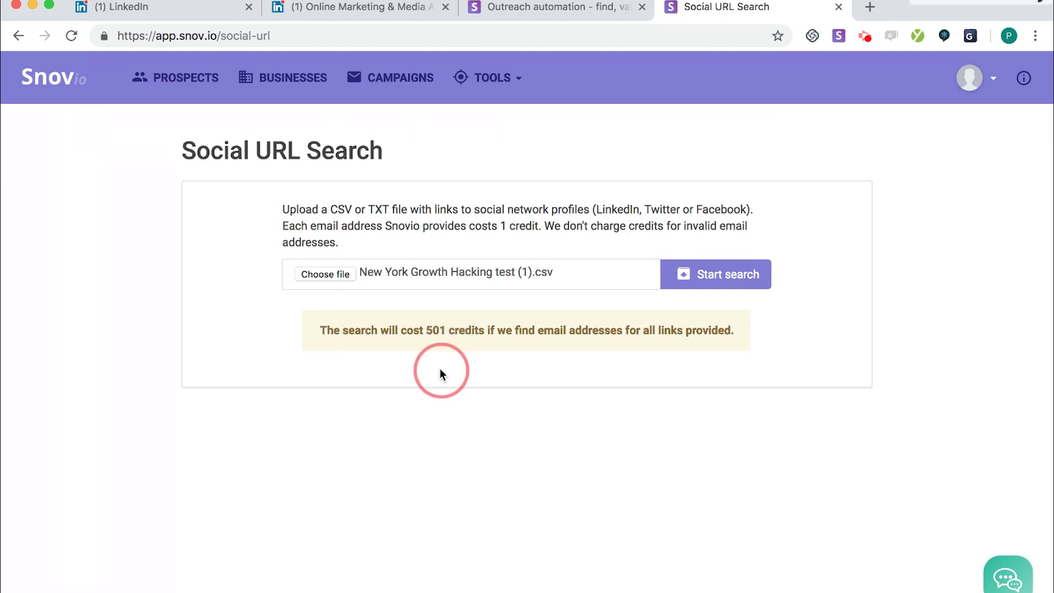
left_click(712, 273)
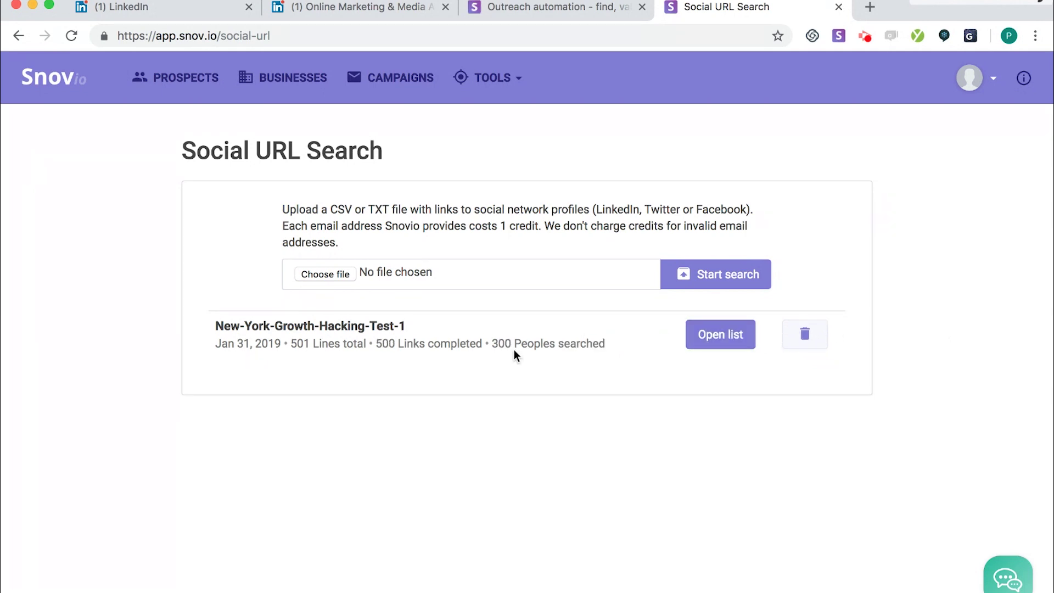
left_click(723, 333)
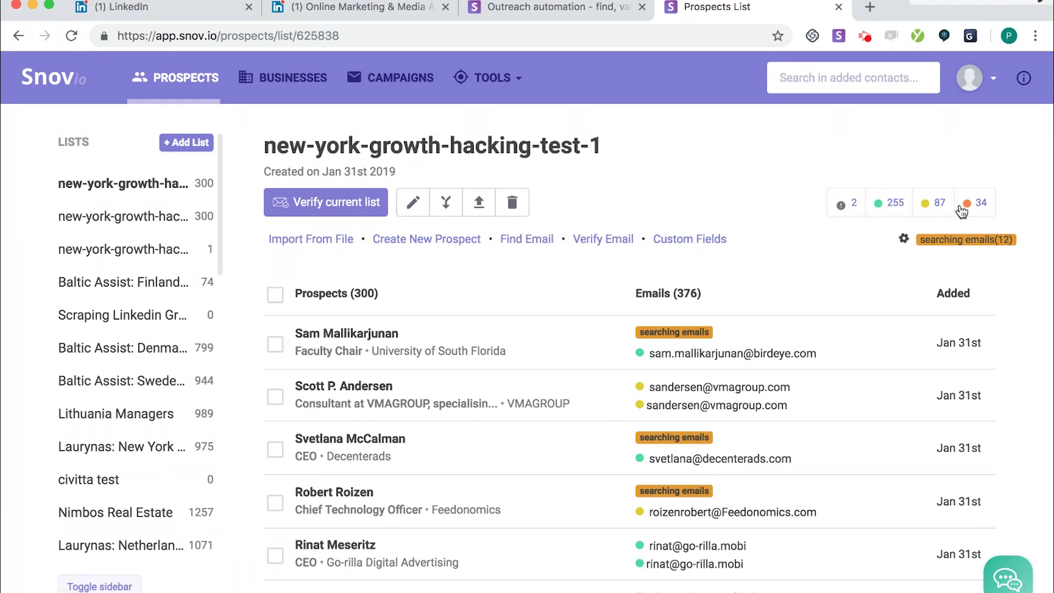
Step: Toggle the not-found, valid, uncertain and invalid email filters, then open the Export dialog
left_click(848, 212)
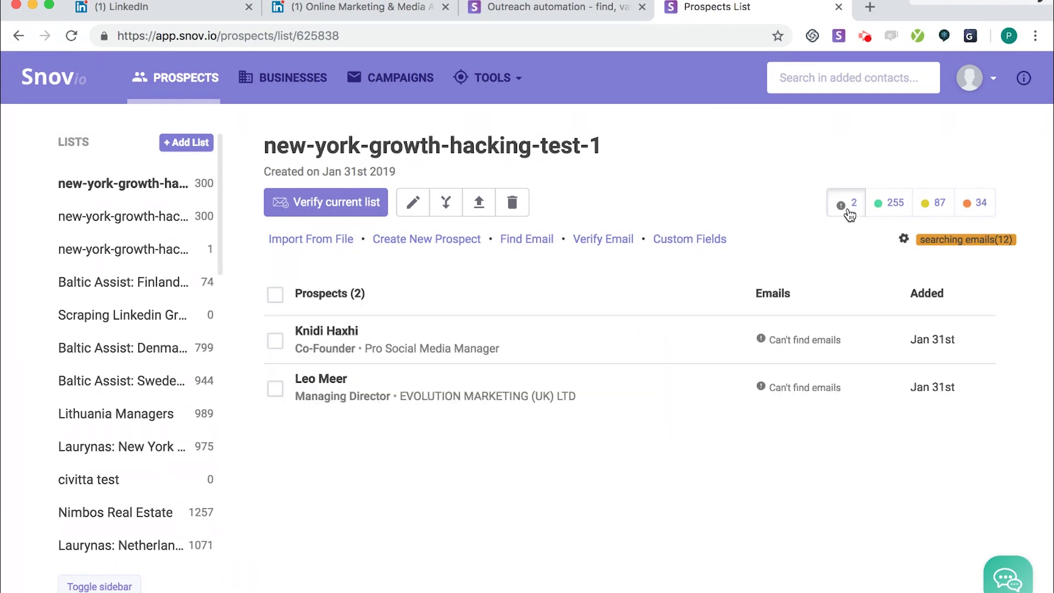
left_click(883, 209)
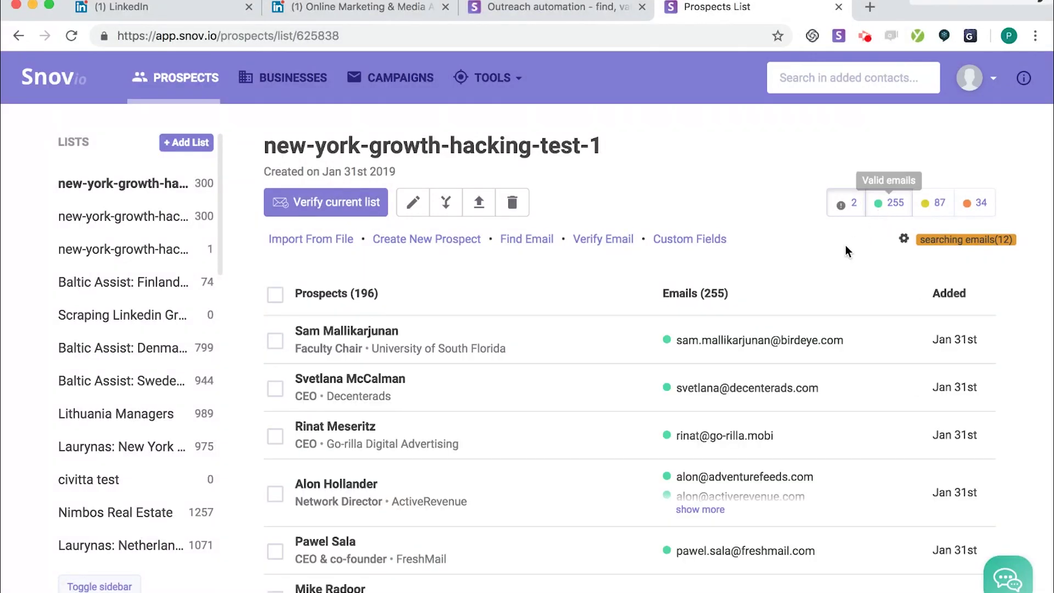
left_click(934, 213)
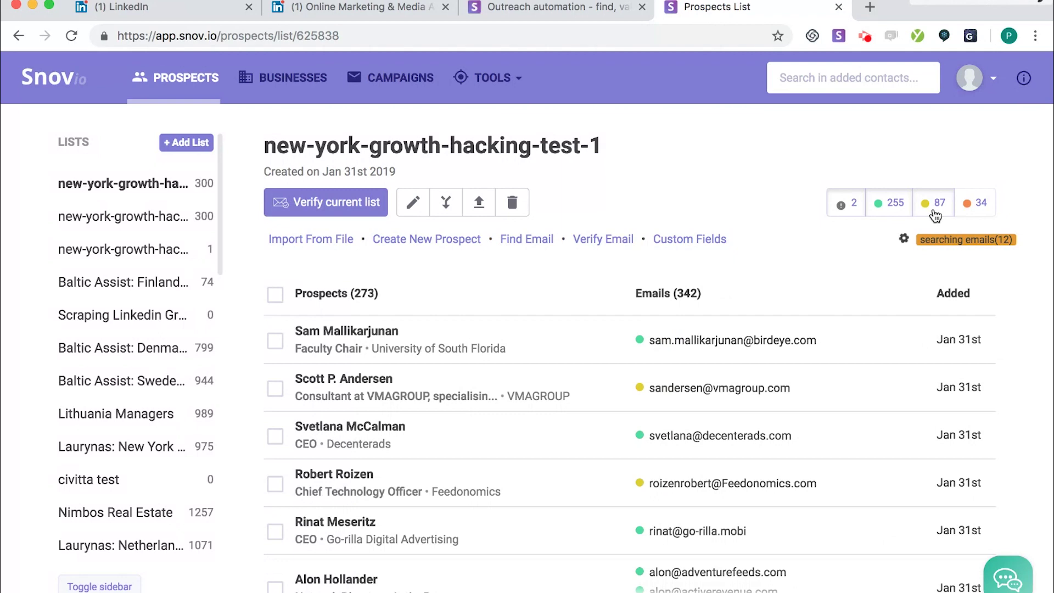
left_click(975, 208)
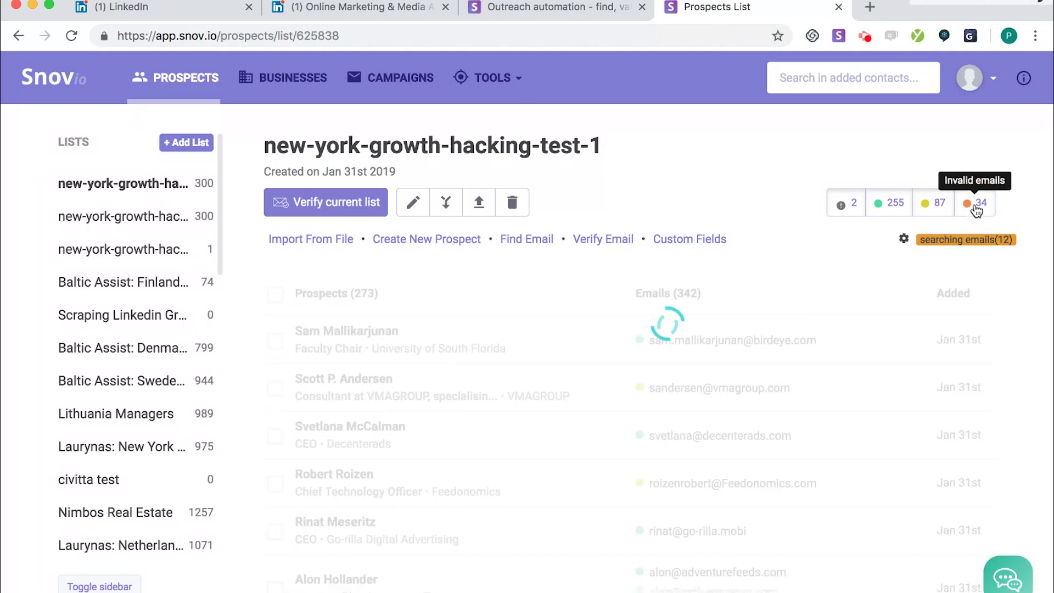
left_click(878, 212)
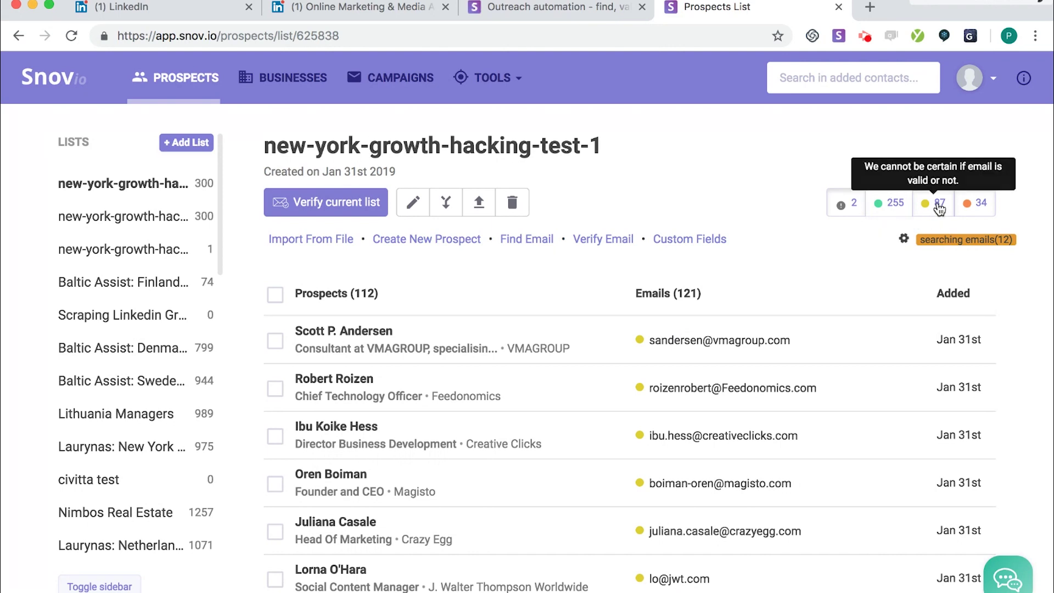
left_click(892, 205)
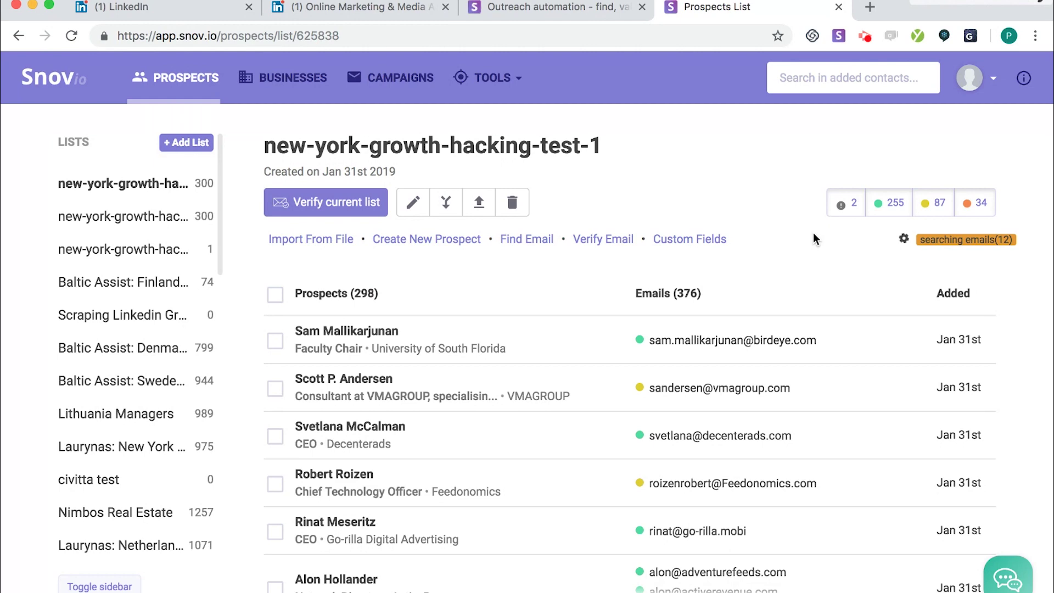
left_click(484, 206)
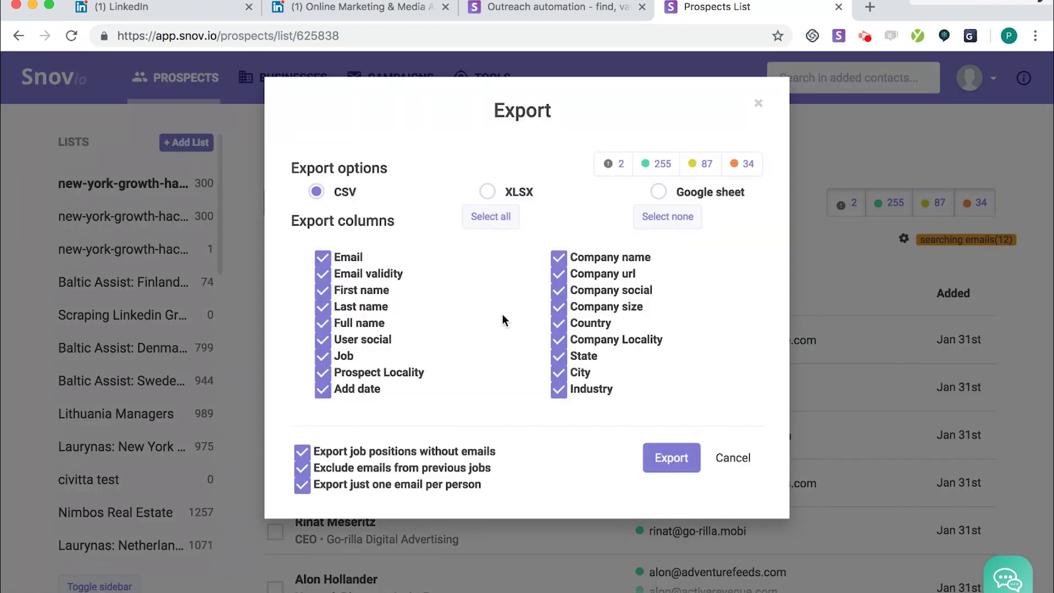